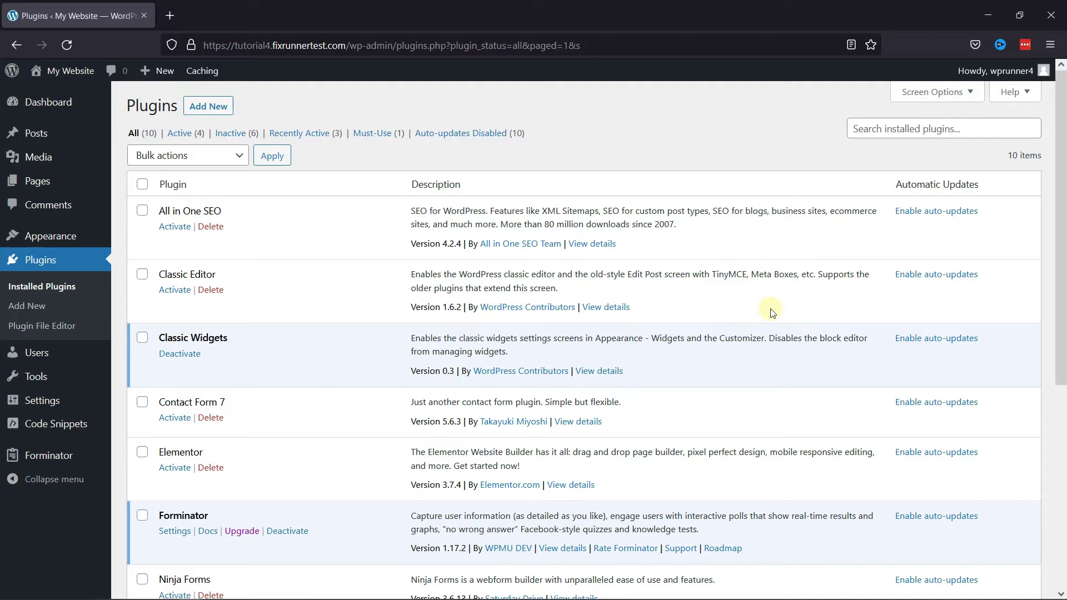
Go to Forminator's Dashboard from the admin sidebar and look over its modules summary.
{"action": "scroll", "coordinate": [268, 505], "scroll_direction": "down", "scroll_amount": 3}
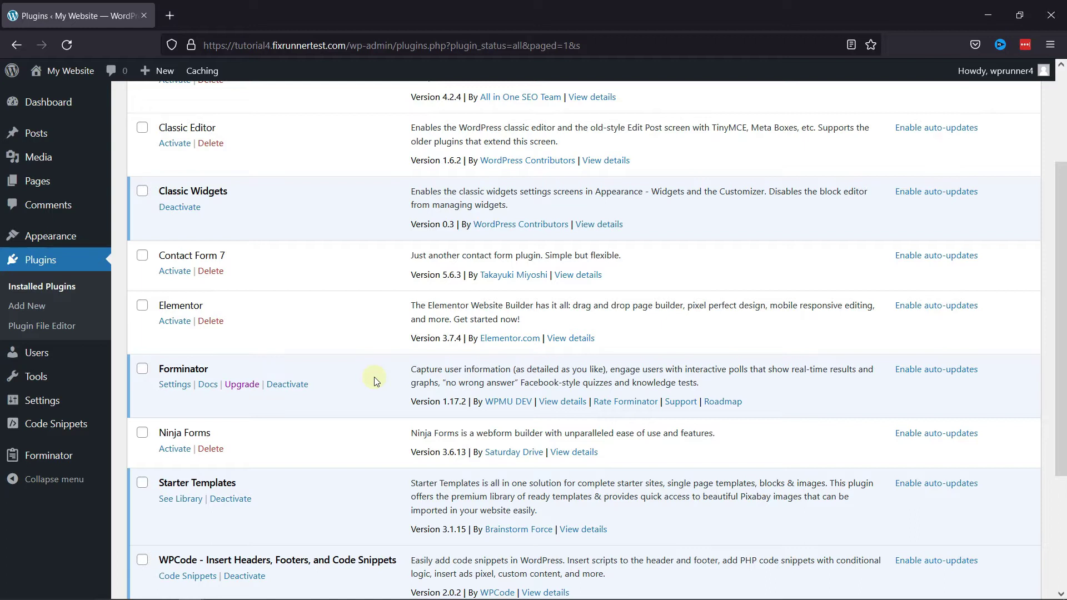
{"action": "mouse_move", "coordinate": [71, 426]}
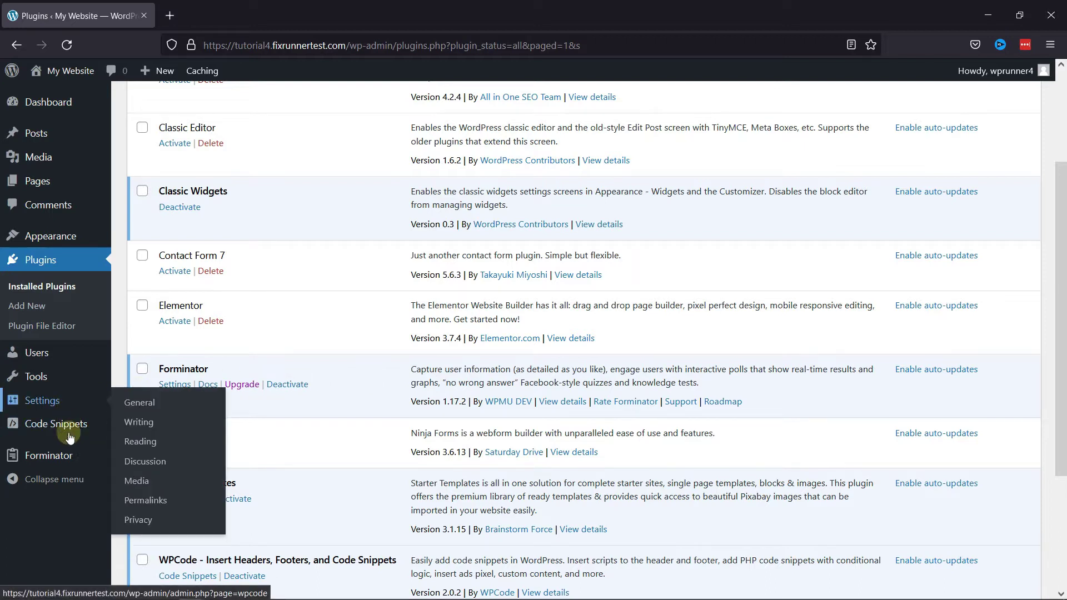
{"action": "mouse_move", "coordinate": [64, 453]}
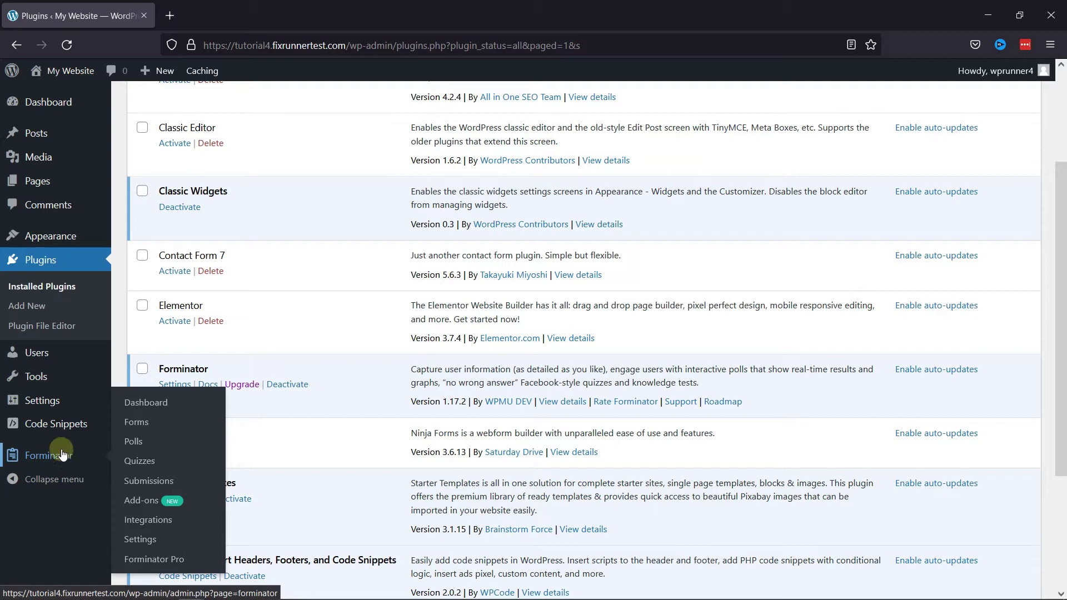
{"action": "left_click", "coordinate": [158, 404]}
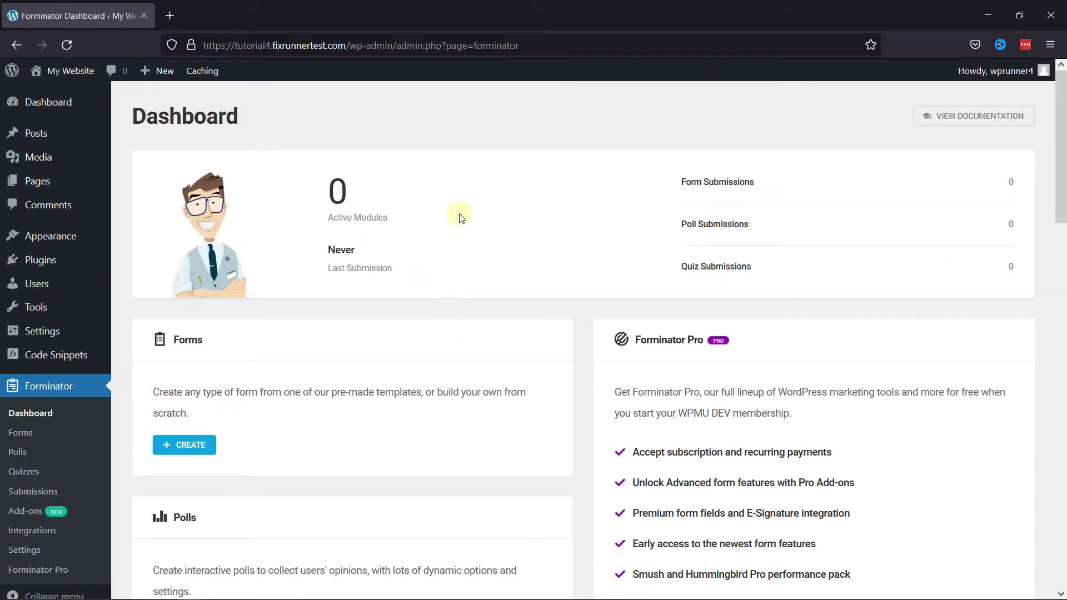
{"action": "scroll", "coordinate": [582, 269], "scroll_direction": "down", "scroll_amount": 7}
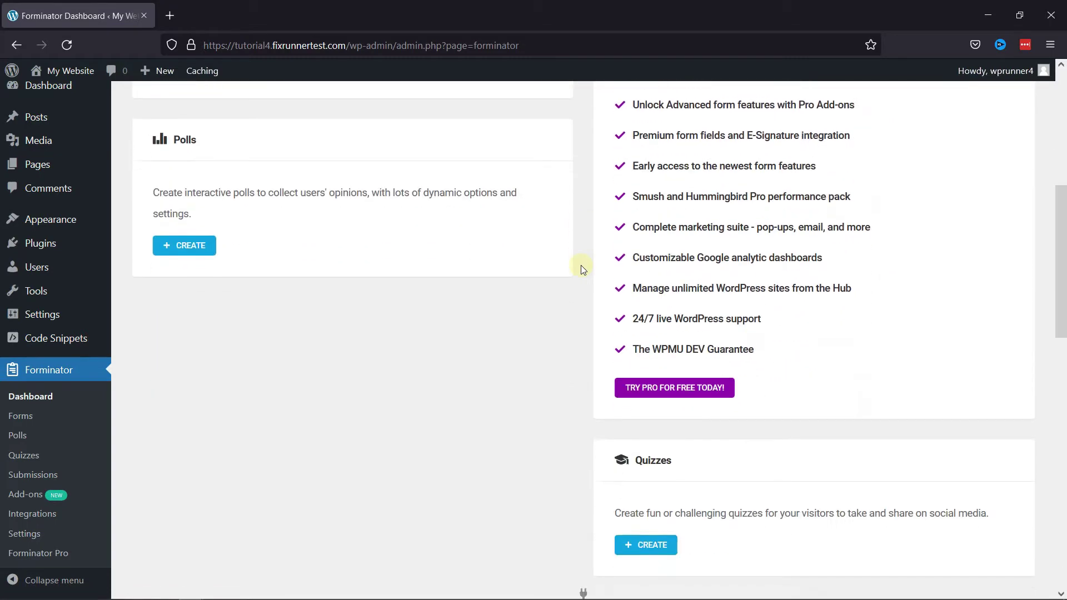
{"action": "scroll", "coordinate": [582, 269], "scroll_direction": "down", "scroll_amount": 2}
{"action": "scroll", "coordinate": [581, 269], "scroll_direction": "up", "scroll_amount": 8}
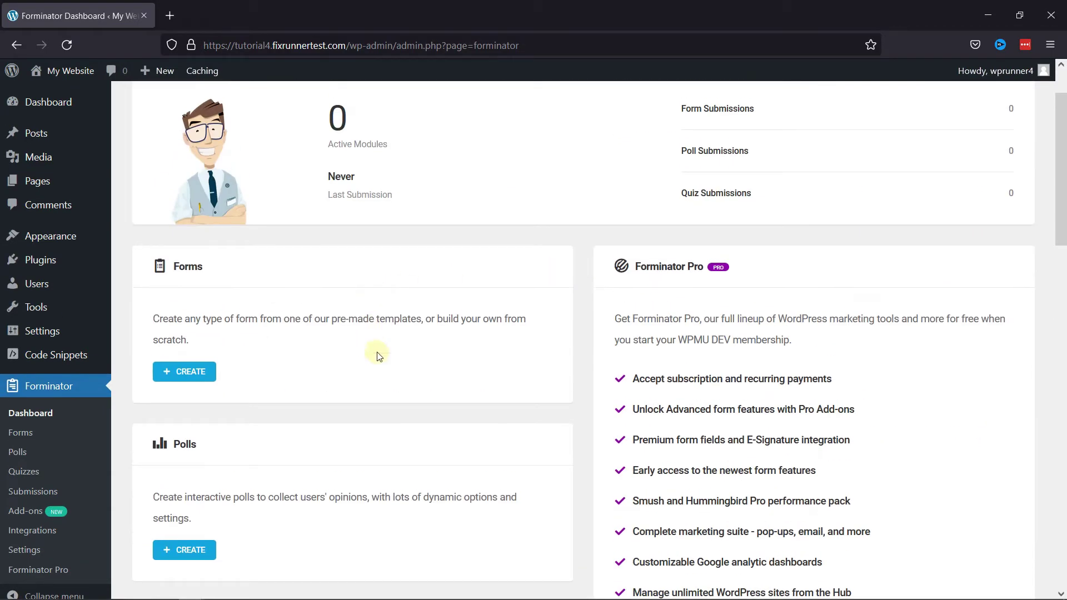
{"action": "scroll", "coordinate": [334, 361], "scroll_direction": "up", "scroll_amount": 2}
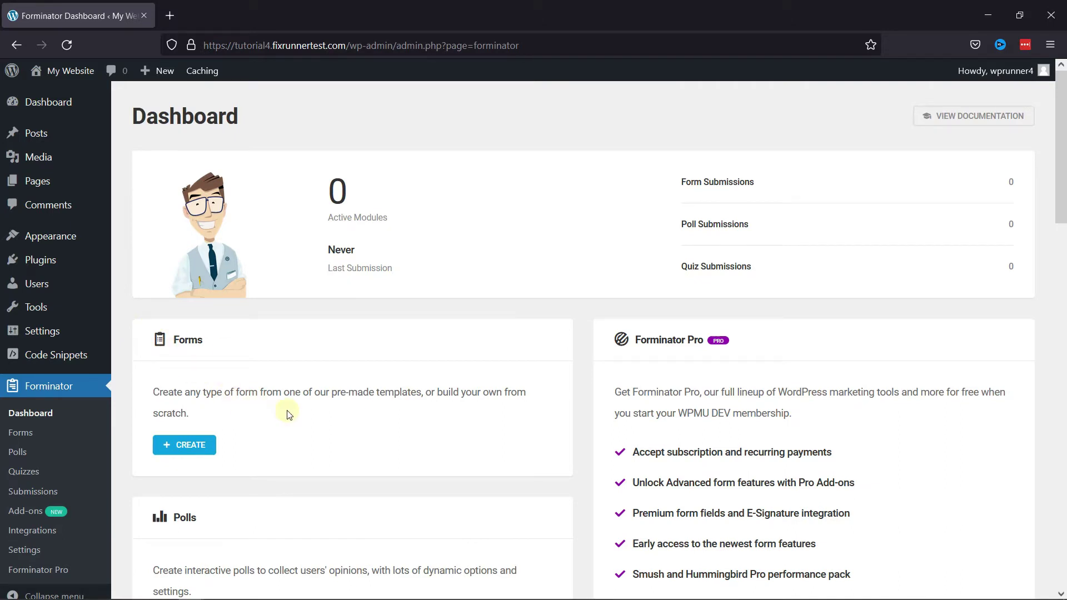
Create a form from the Blank template named 'Contact Us'.
{"action": "left_click", "coordinate": [185, 448]}
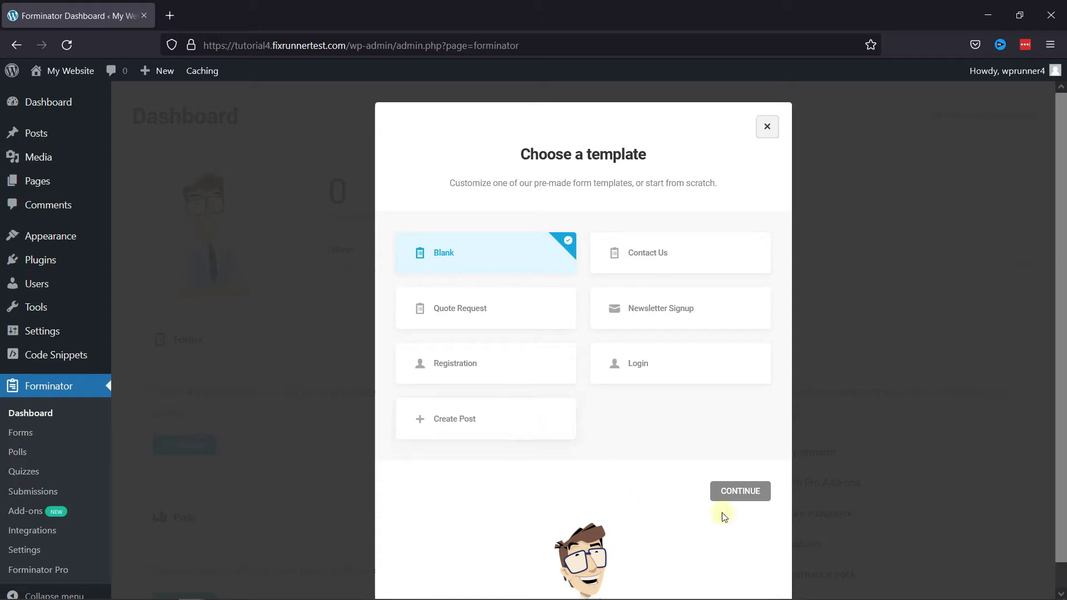
{"action": "left_click", "coordinate": [745, 497]}
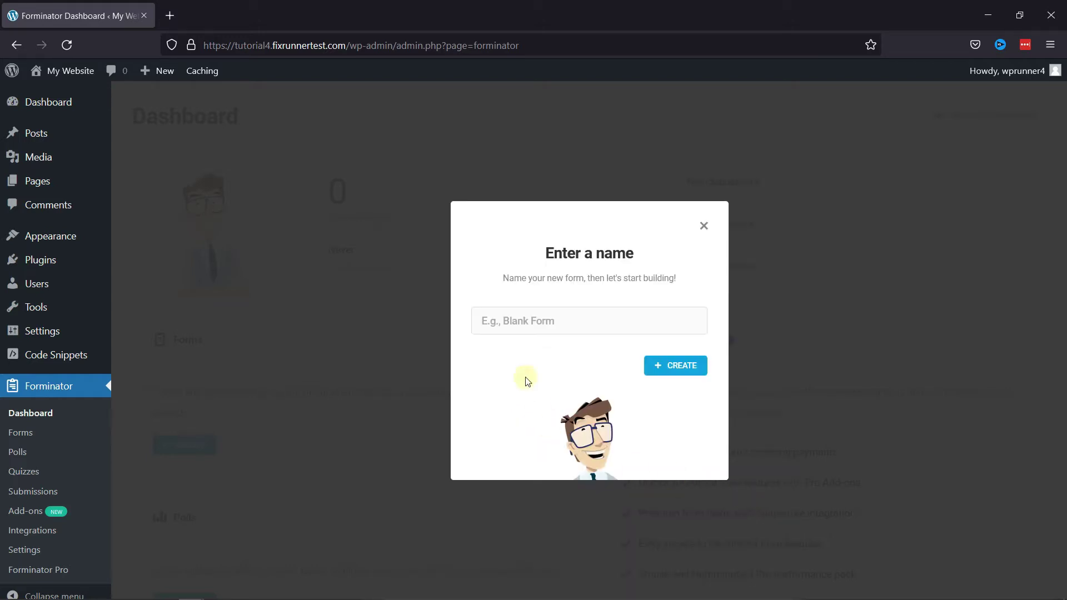
{"action": "left_click", "coordinate": [515, 322]}
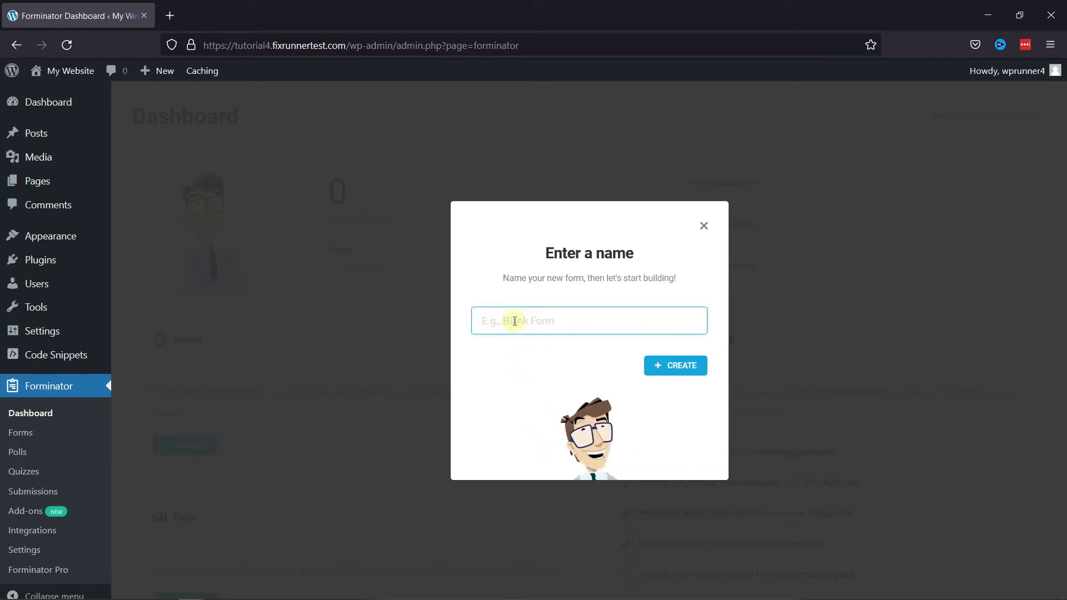
{"action": "type", "text": "Contact Us"}
{"action": "left_click", "coordinate": [683, 367]}
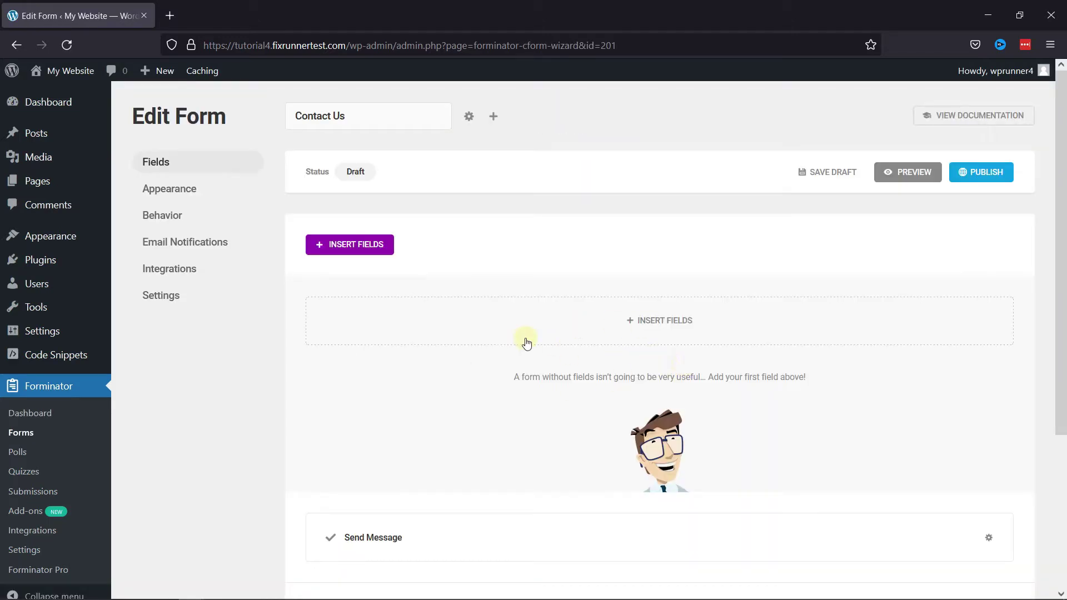
Insert Name, Email, Textarea and Phone fields, then move the Text field below Phone.
{"action": "left_click", "coordinate": [338, 248]}
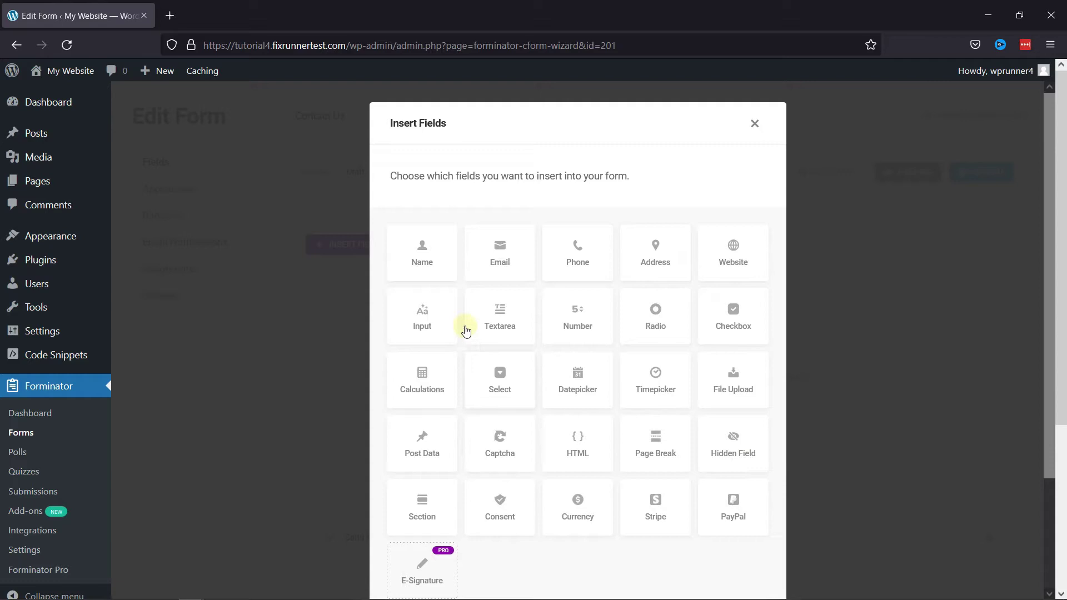
{"action": "left_click", "coordinate": [434, 272]}
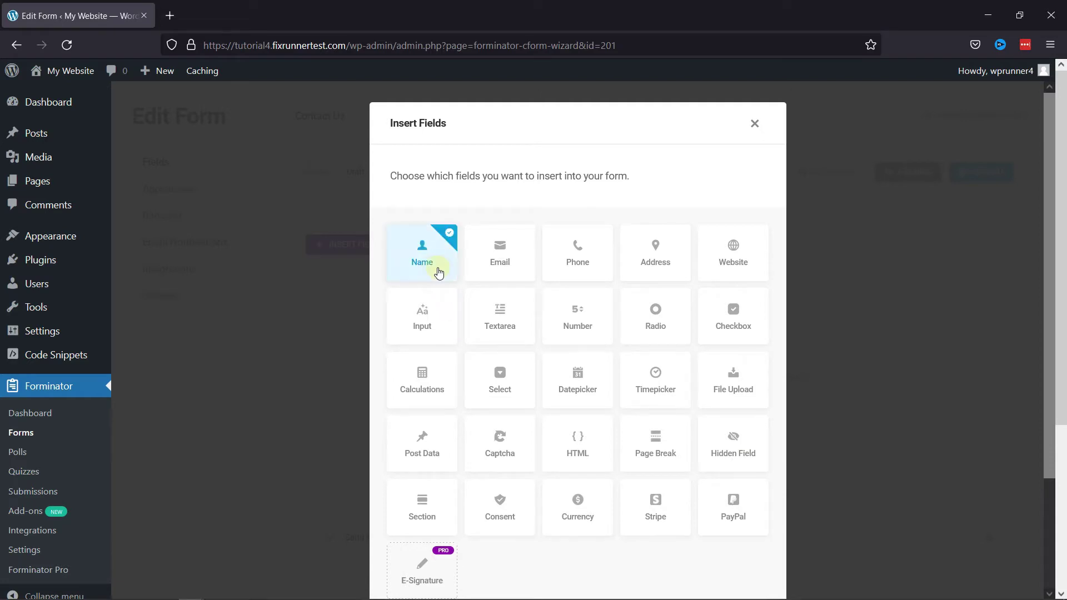
{"action": "left_click", "coordinate": [498, 273]}
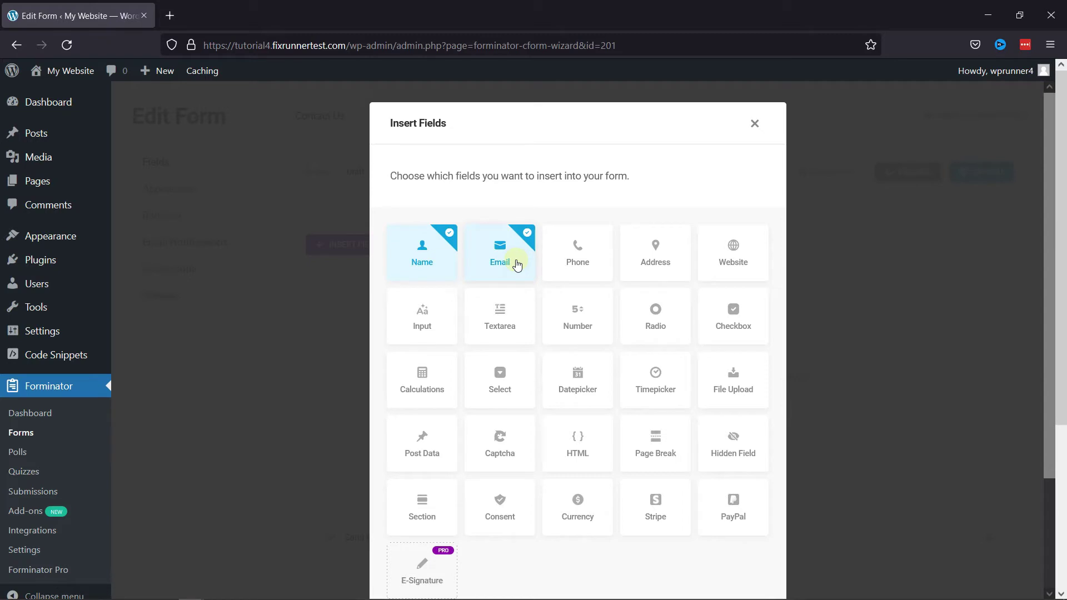
{"action": "left_click", "coordinate": [511, 336]}
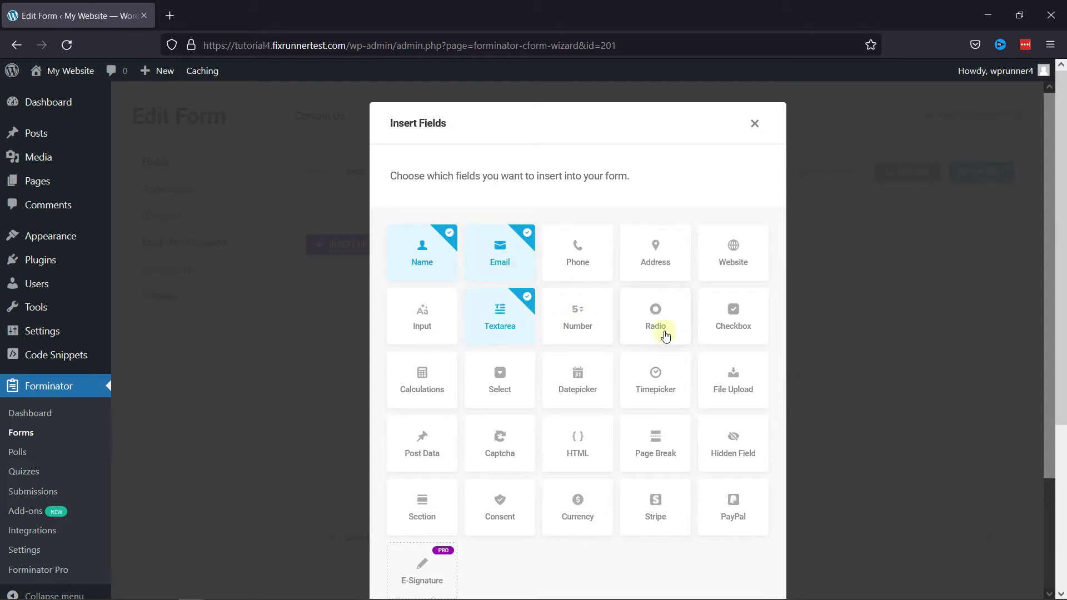
{"action": "left_click", "coordinate": [585, 257]}
{"action": "scroll", "coordinate": [654, 415], "scroll_direction": "down", "scroll_amount": 3}
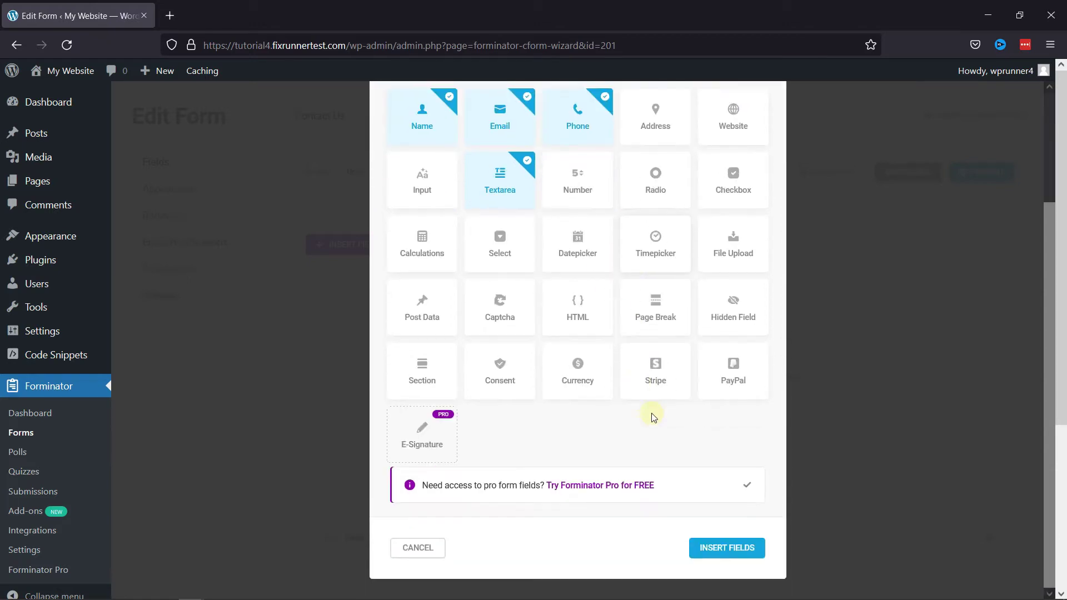
{"action": "left_click", "coordinate": [726, 547]}
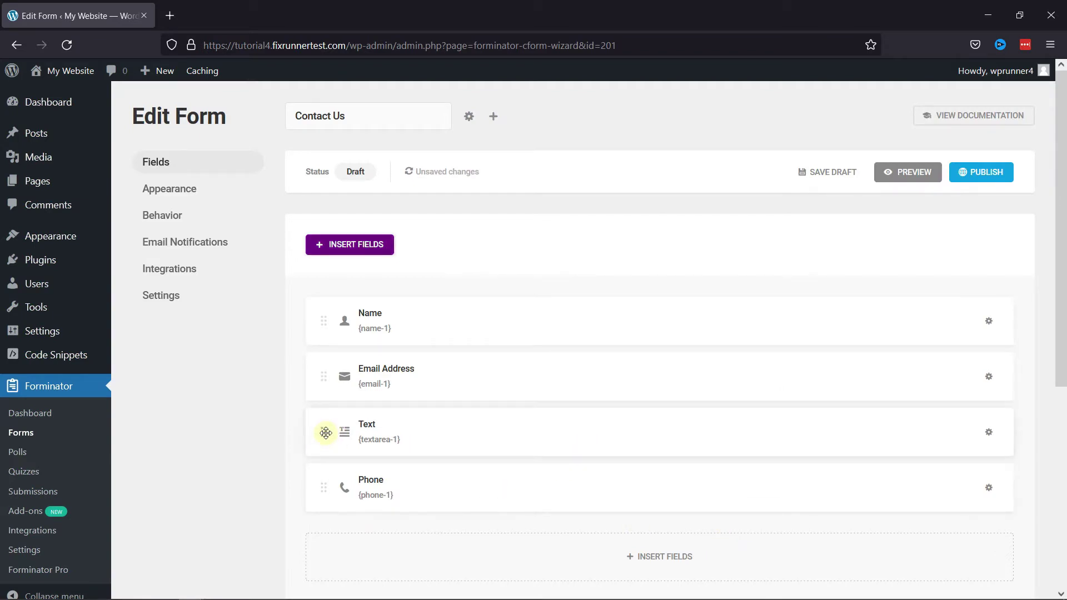
{"action": "left_click_drag", "start_coordinate": [325, 433], "coordinate": [321, 517]}
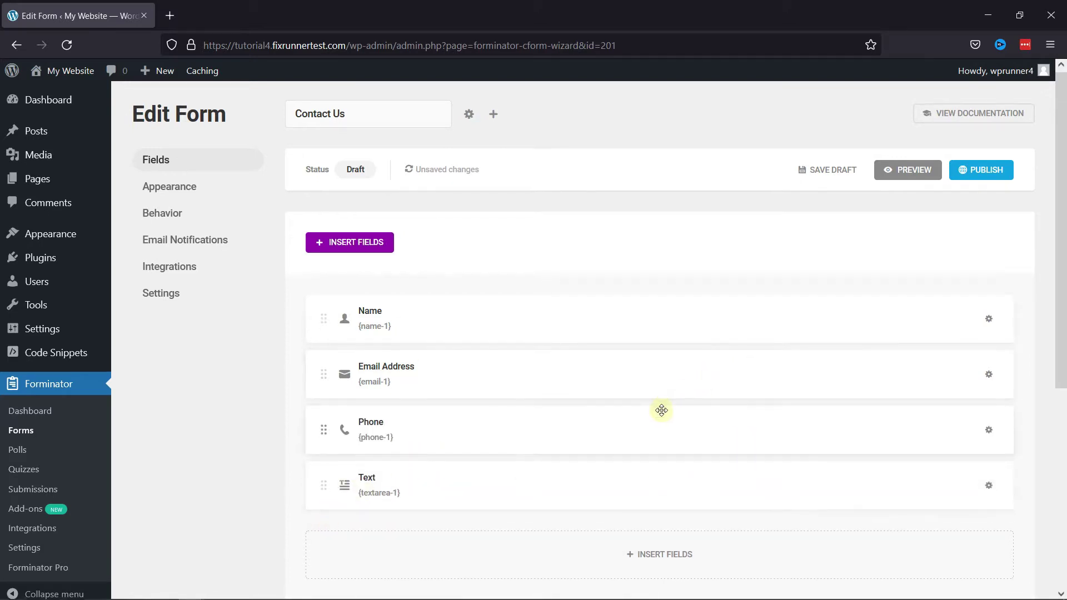
{"action": "scroll", "coordinate": [661, 410], "scroll_direction": "down", "scroll_amount": 2}
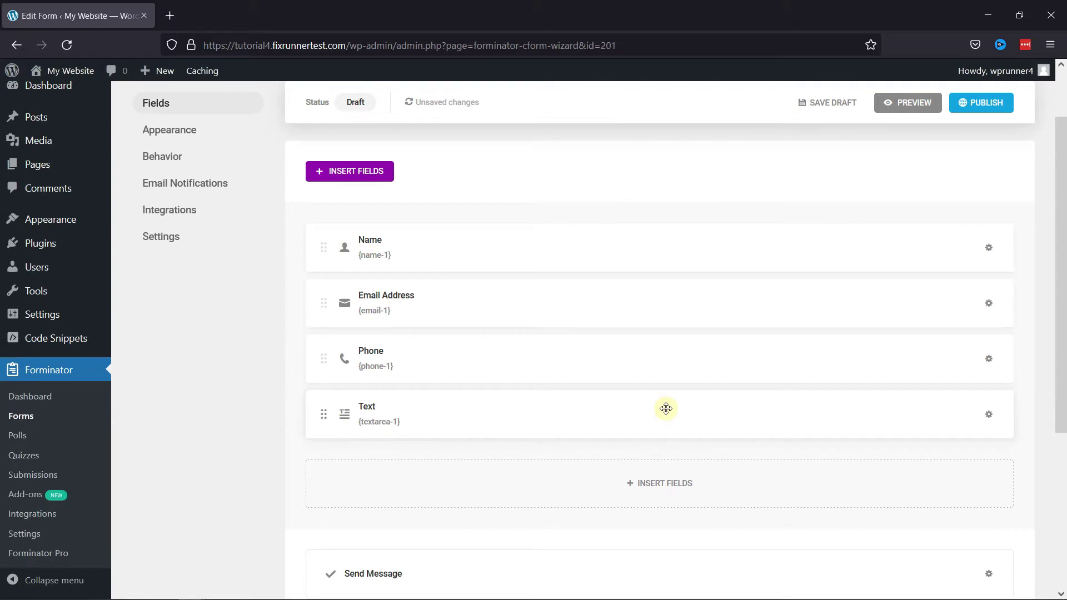
Label the Name field 'Full Name' with placeholder 'Enter Your Name Here'.
{"action": "left_click", "coordinate": [373, 241]}
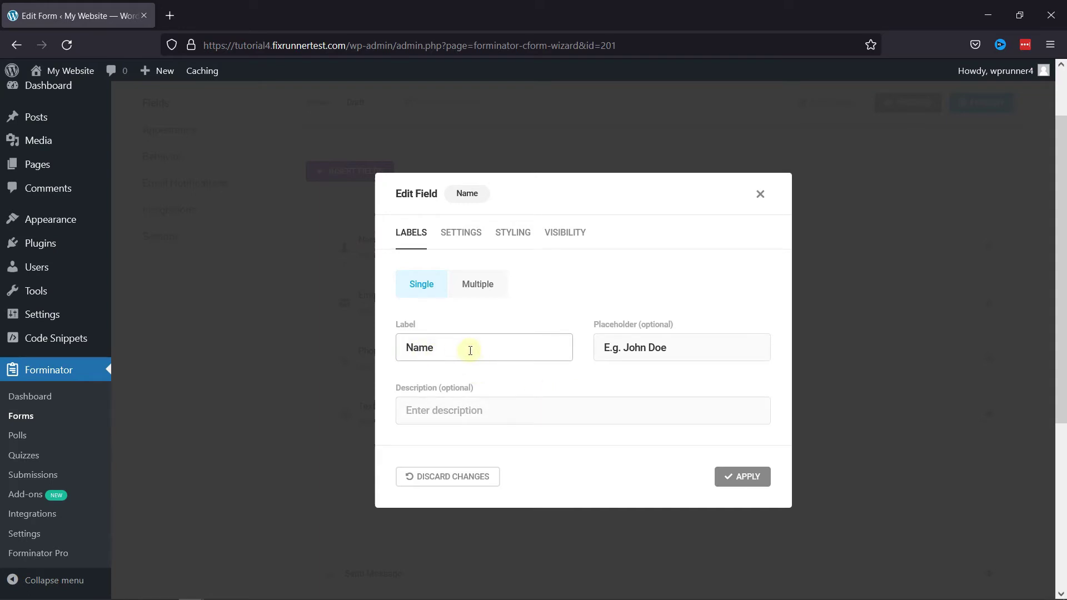
{"action": "left_click", "coordinate": [405, 347]}
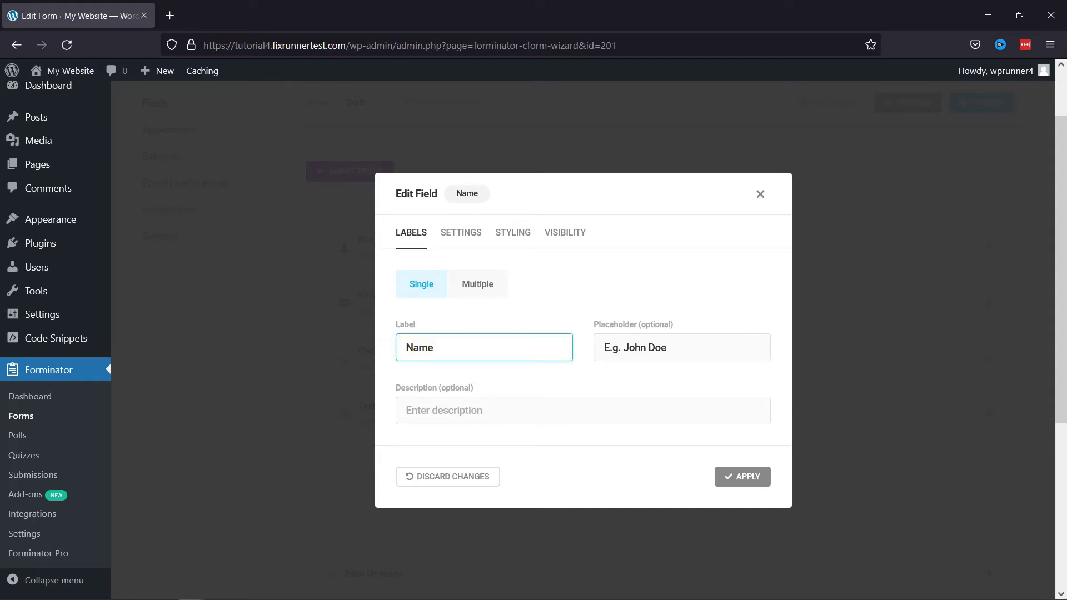
{"action": "type", "text": "Full"}
{"action": "left_click_drag", "start_coordinate": [689, 349], "coordinate": [591, 348]}
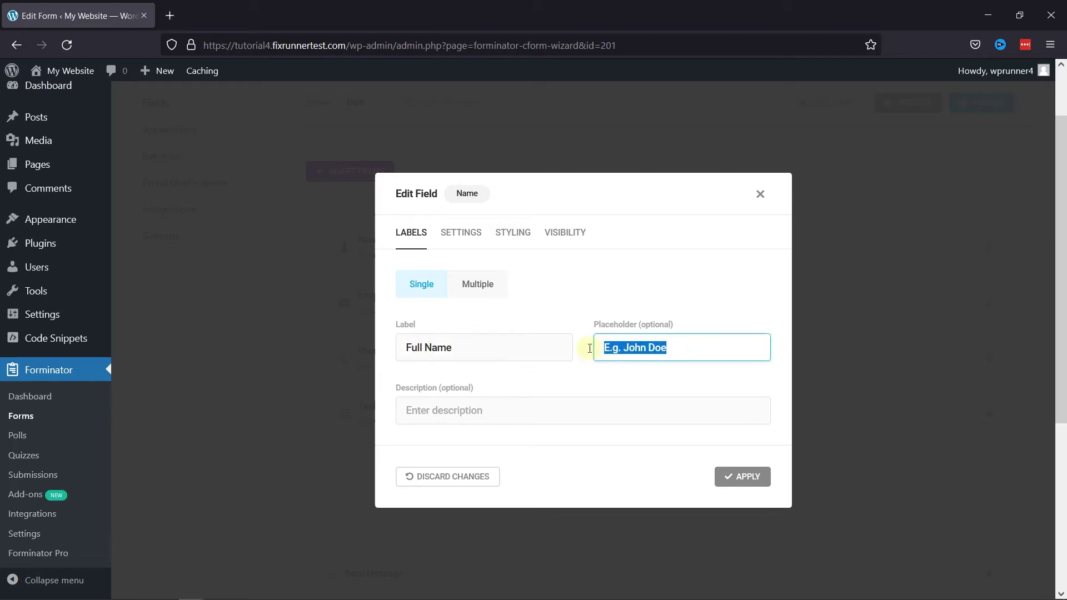
{"action": "type", "text": "Enter Your Name Here"}
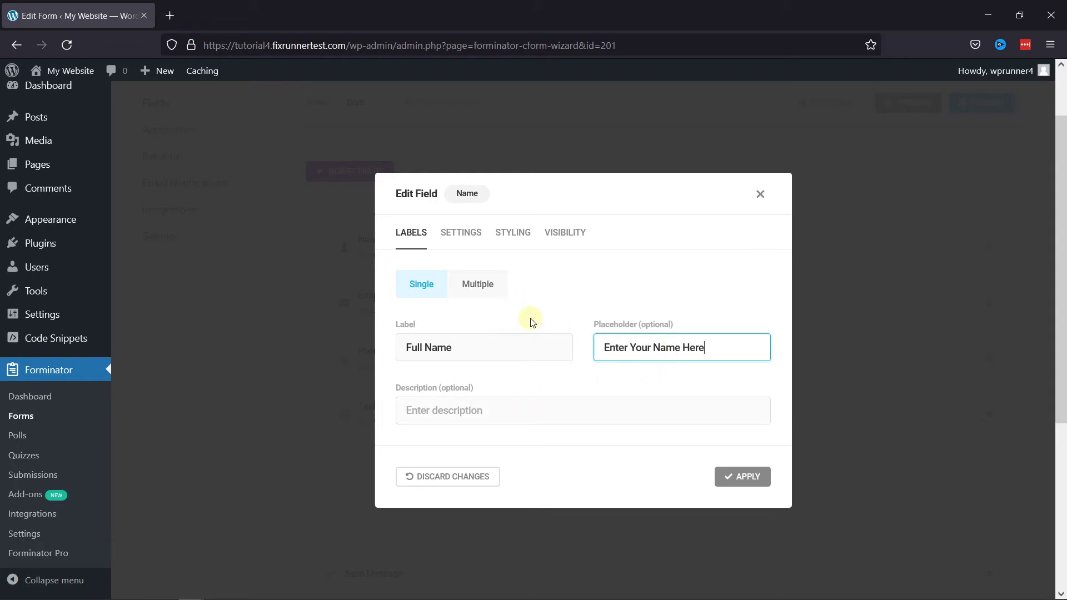
Make the Full Name field required, review its styling and visibility options, and apply.
{"action": "left_click", "coordinate": [465, 239]}
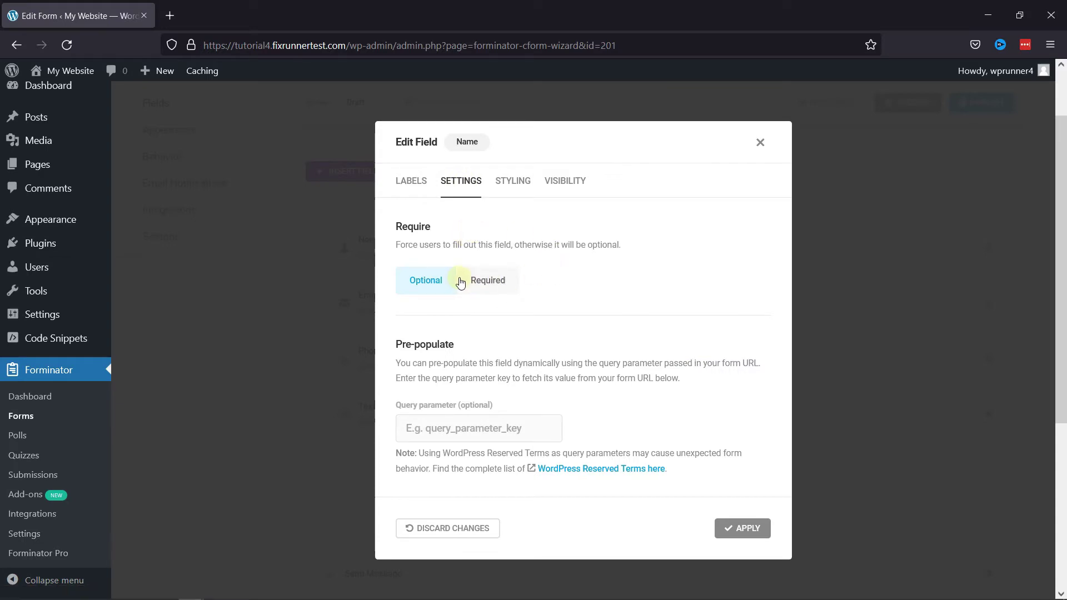
{"action": "left_click", "coordinate": [503, 286]}
{"action": "left_click", "coordinate": [488, 326]}
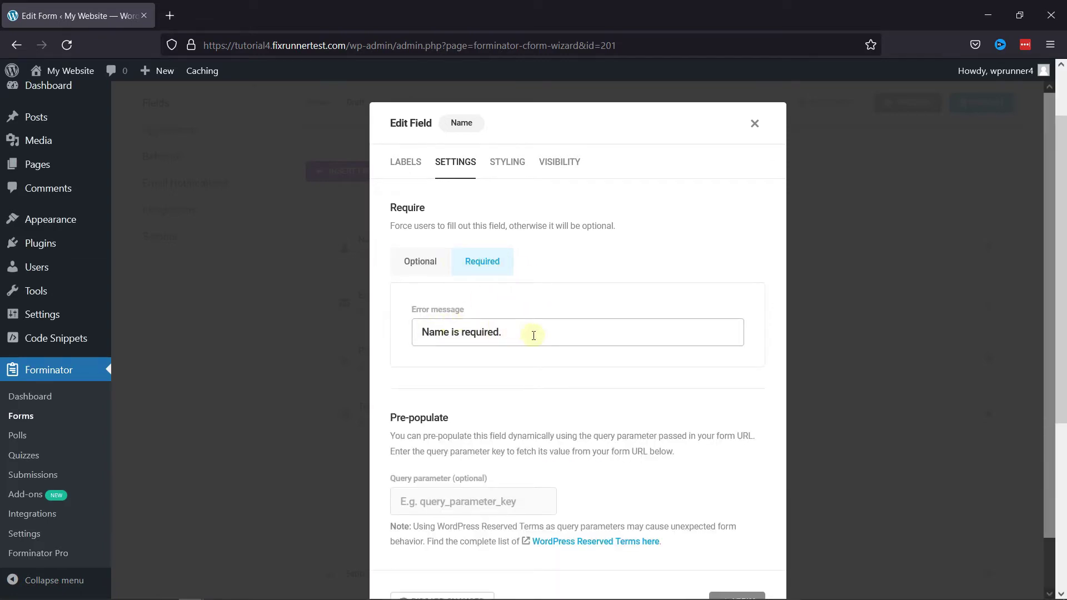
{"action": "scroll", "coordinate": [691, 345], "scroll_direction": "down", "scroll_amount": 1}
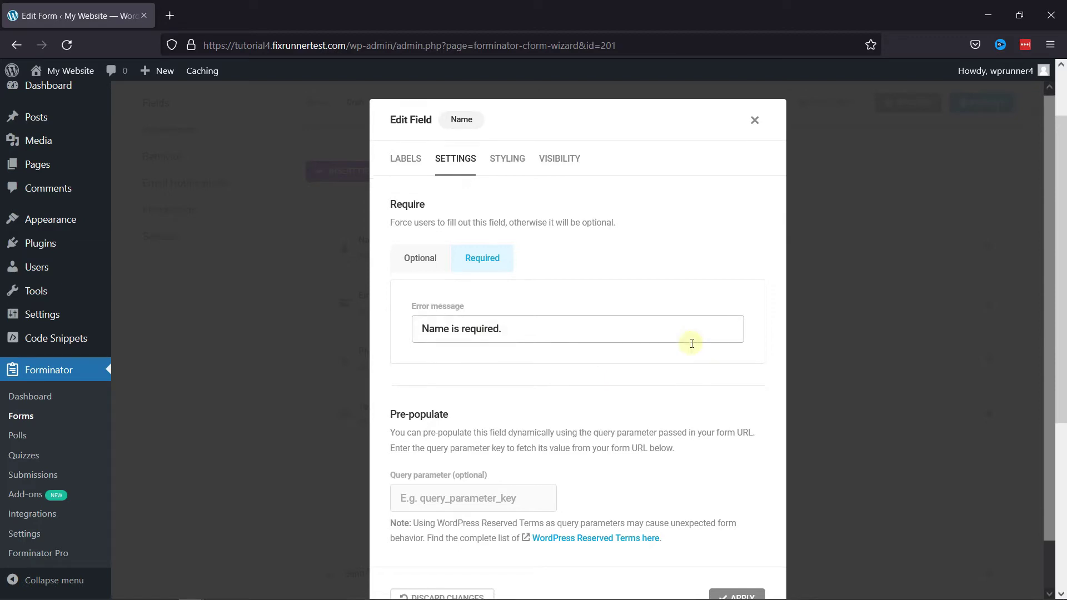
{"action": "scroll", "coordinate": [691, 345], "scroll_direction": "up", "scroll_amount": 1}
{"action": "left_click", "coordinate": [507, 163]}
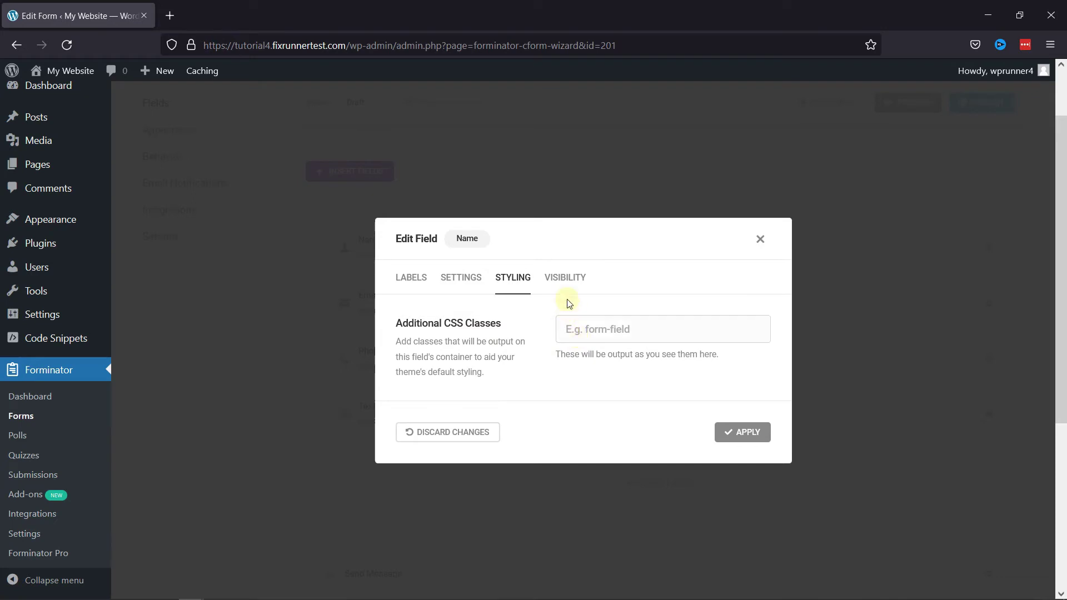
{"action": "left_click", "coordinate": [568, 278]}
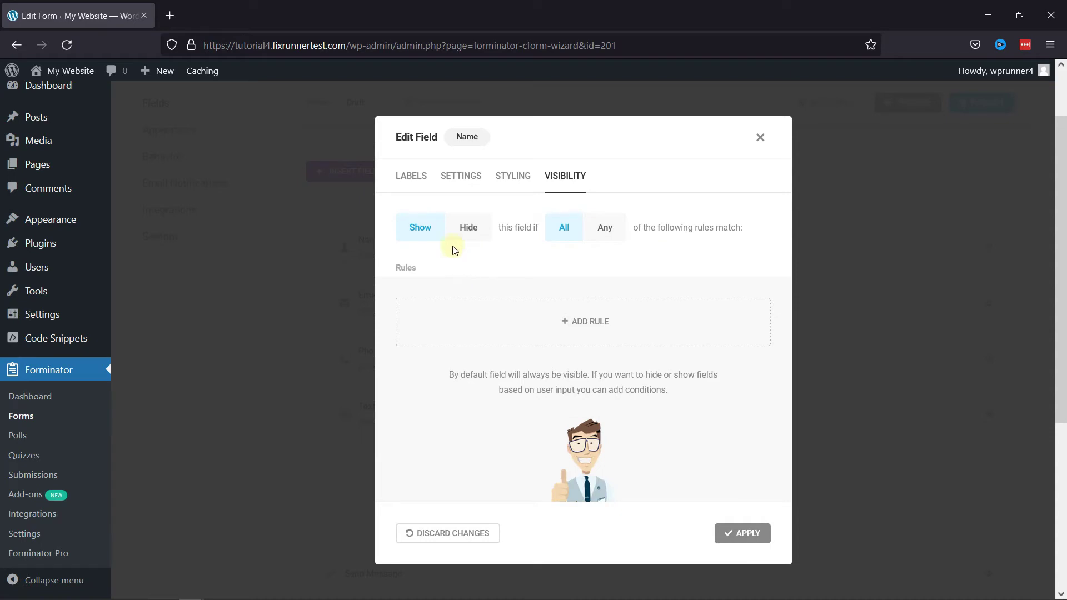
{"action": "left_click", "coordinate": [420, 183]}
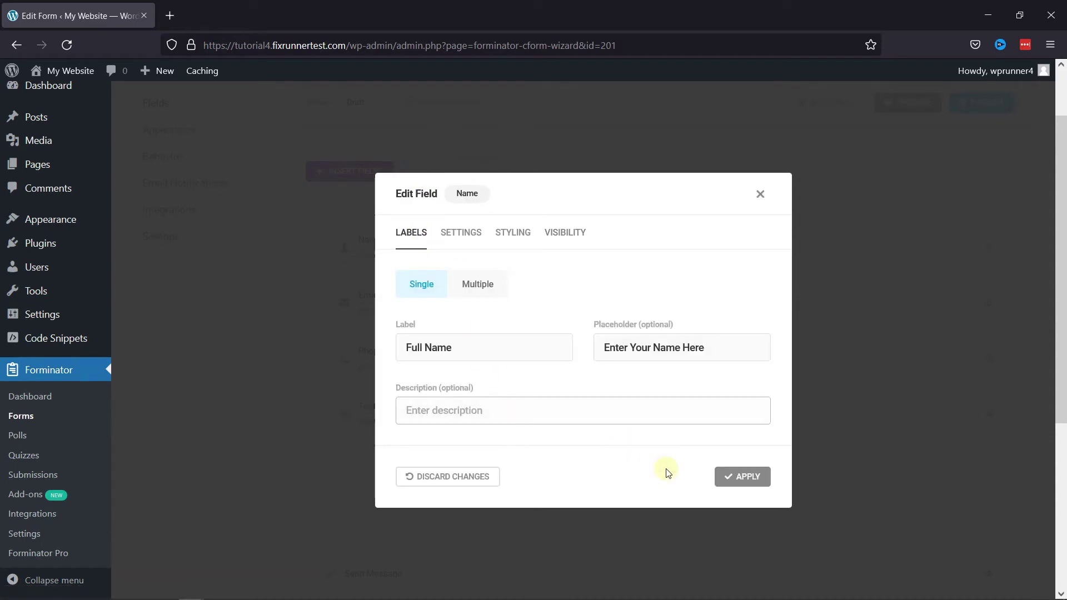
{"action": "left_click", "coordinate": [739, 476]}
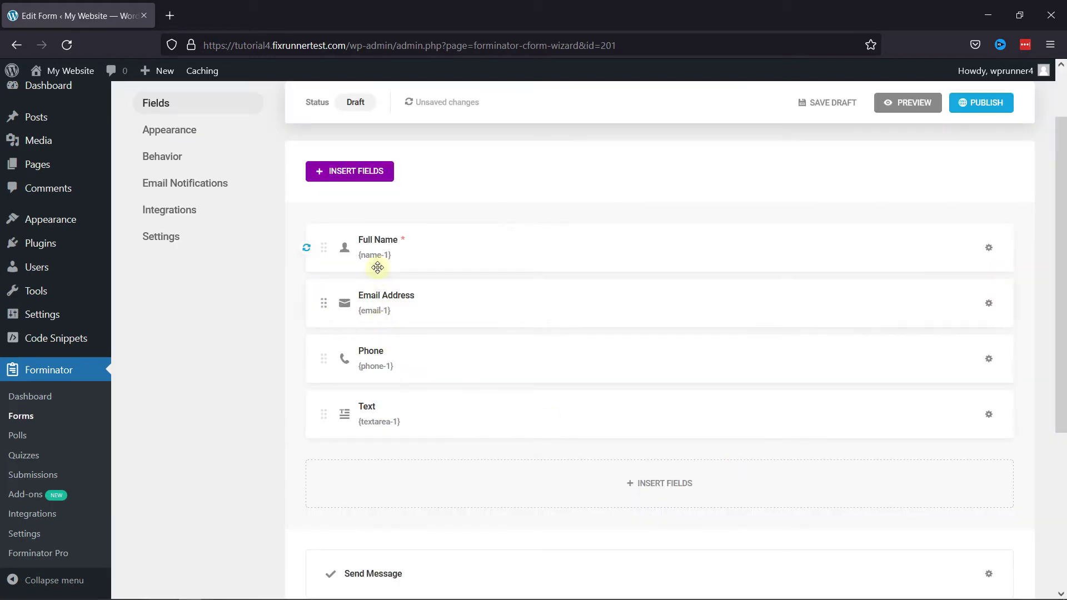
Set the Email Address placeholder to 'Enter Your Email Address', mark it required and apply.
{"action": "left_click", "coordinate": [382, 299]}
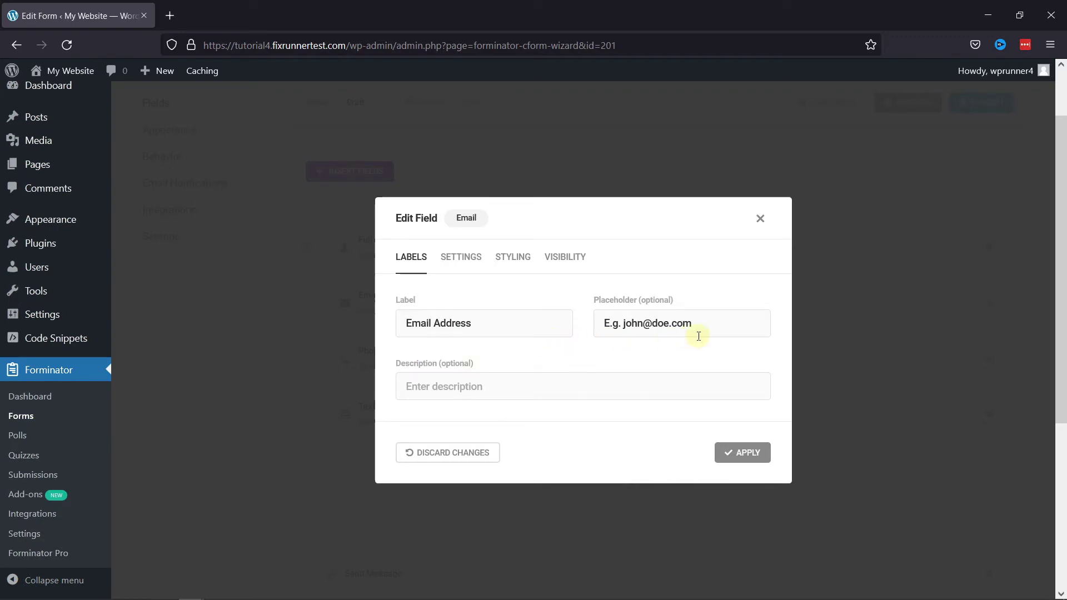
{"action": "left_click_drag", "start_coordinate": [712, 325], "coordinate": [590, 322]}
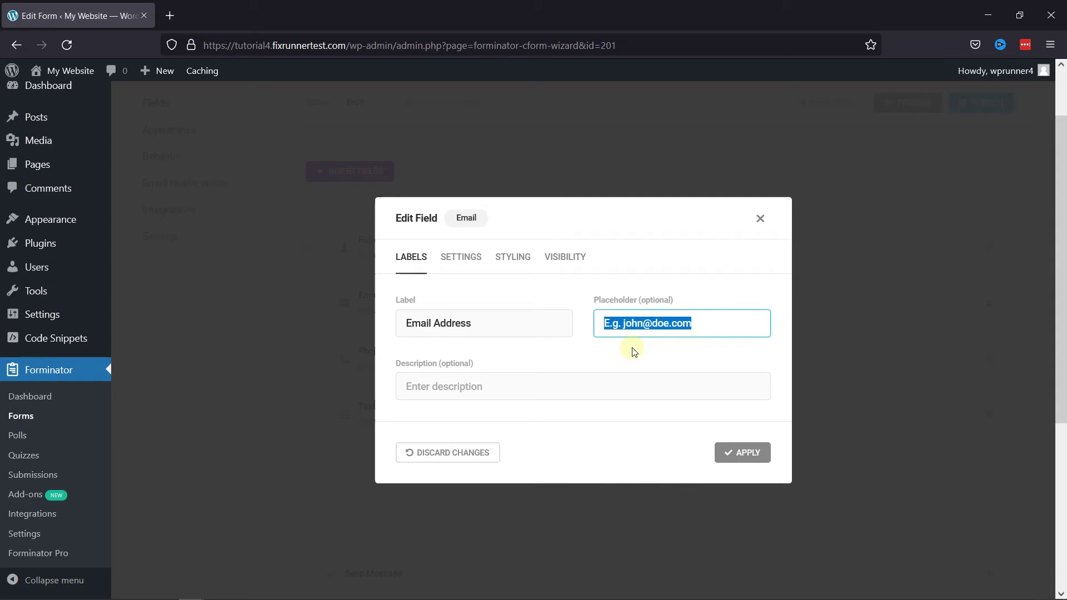
{"action": "type", "text": "Enter Your Email Address"}
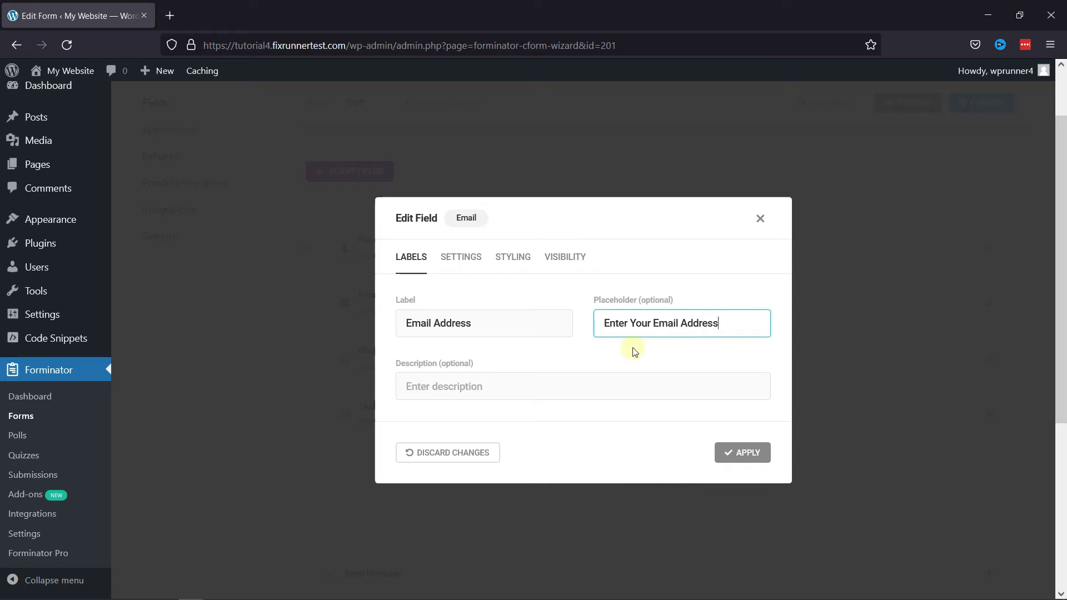
{"action": "left_click", "coordinate": [461, 259]}
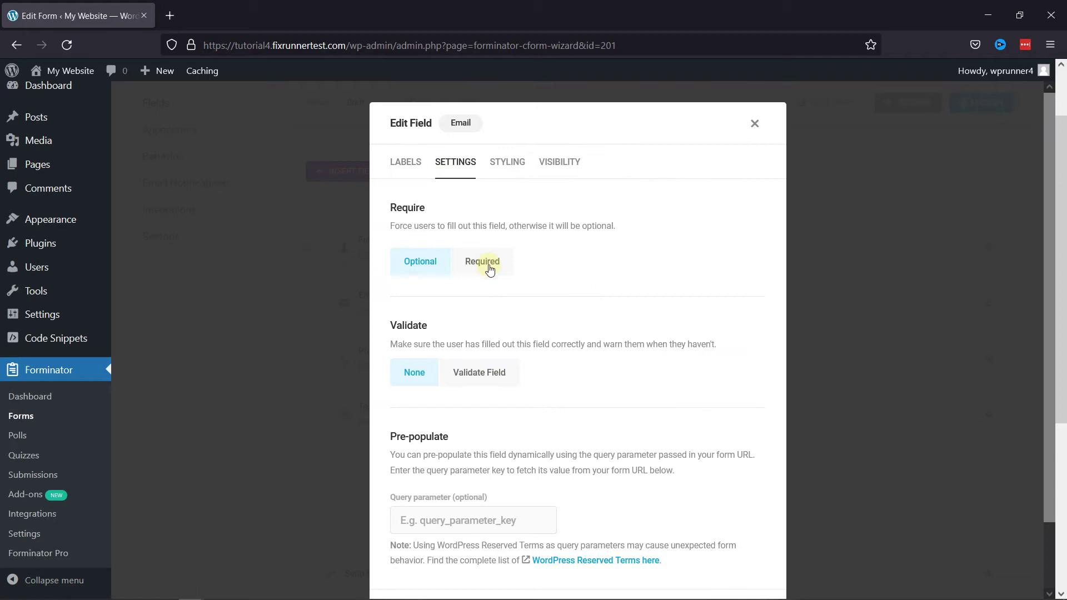
{"action": "left_click", "coordinate": [483, 262]}
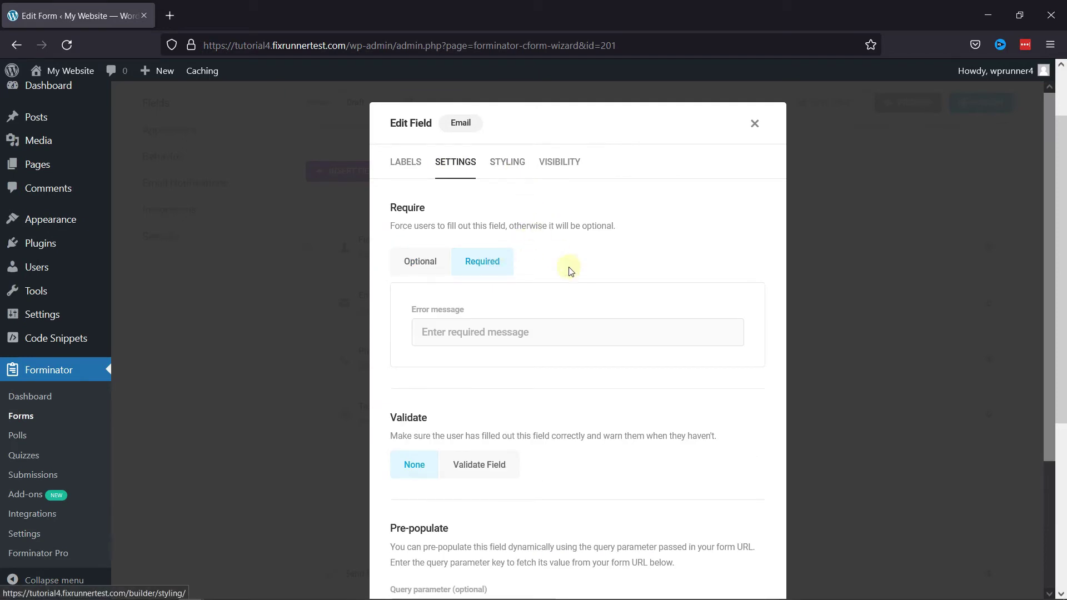
{"action": "scroll", "coordinate": [578, 278], "scroll_direction": "down", "scroll_amount": 3}
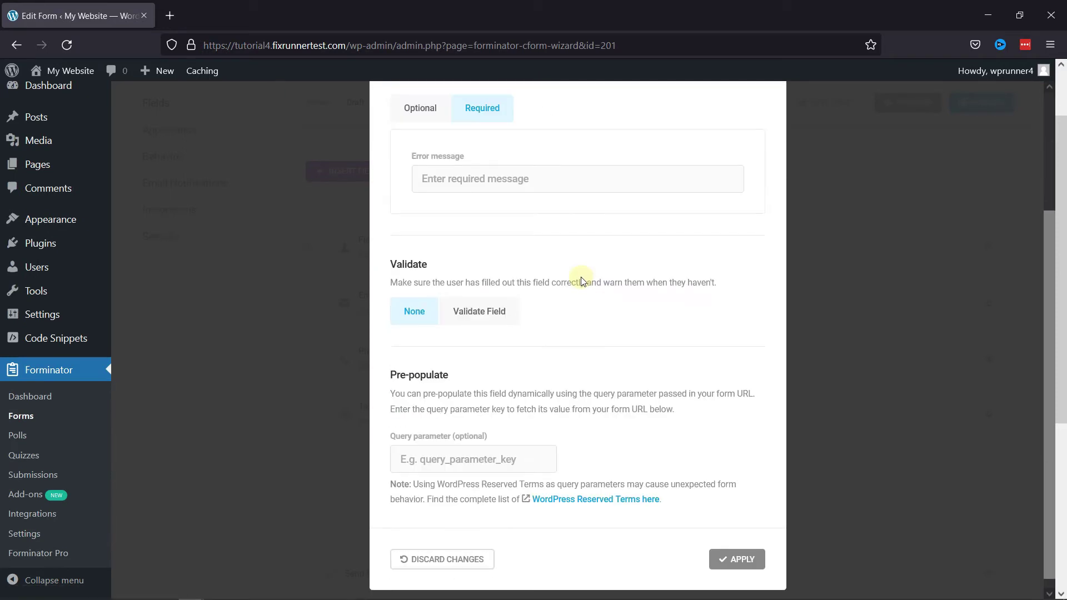
{"action": "scroll", "coordinate": [581, 281], "scroll_direction": "up", "scroll_amount": 3}
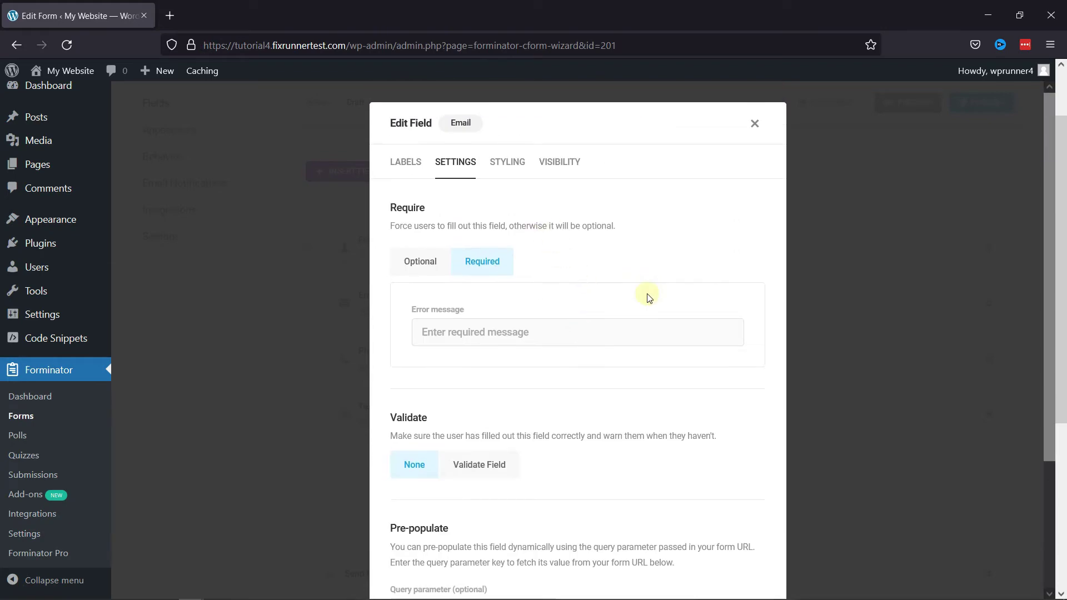
{"action": "scroll", "coordinate": [648, 300], "scroll_direction": "down", "scroll_amount": 3}
{"action": "left_click", "coordinate": [732, 549]}
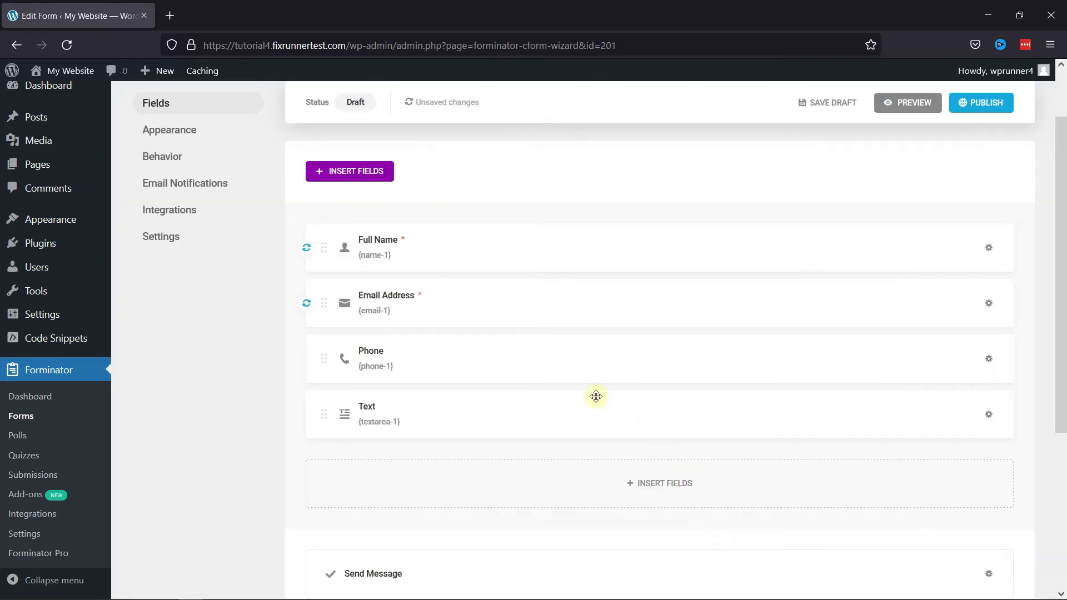
Relabel the Phone field 'Contact Number', set placeholder xxx-xxx-xxx, make it required and apply.
{"action": "left_click", "coordinate": [426, 365]}
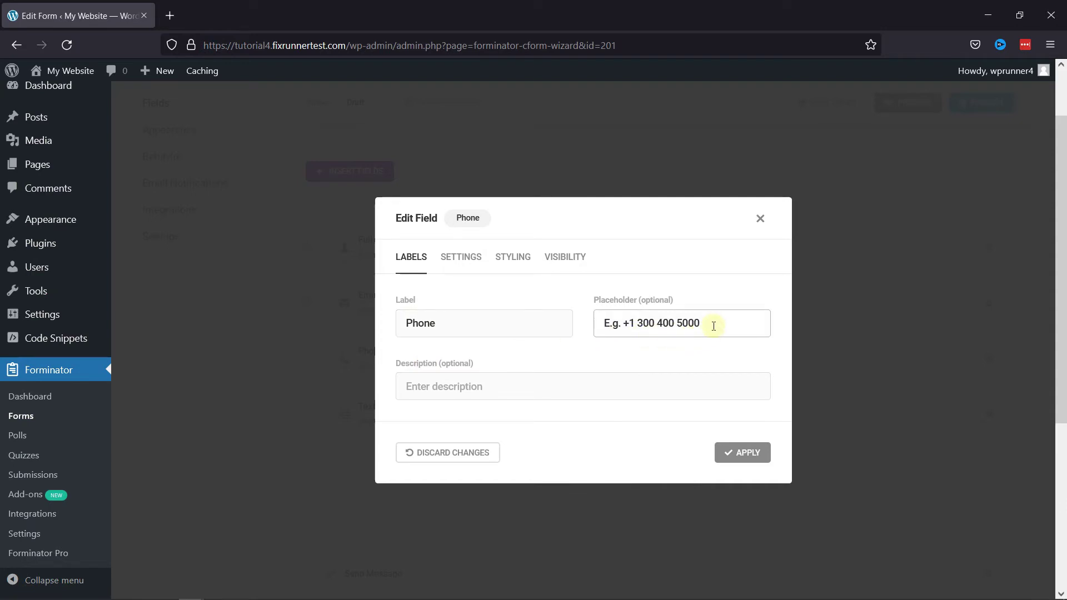
{"action": "left_click_drag", "start_coordinate": [714, 326], "coordinate": [597, 327]}
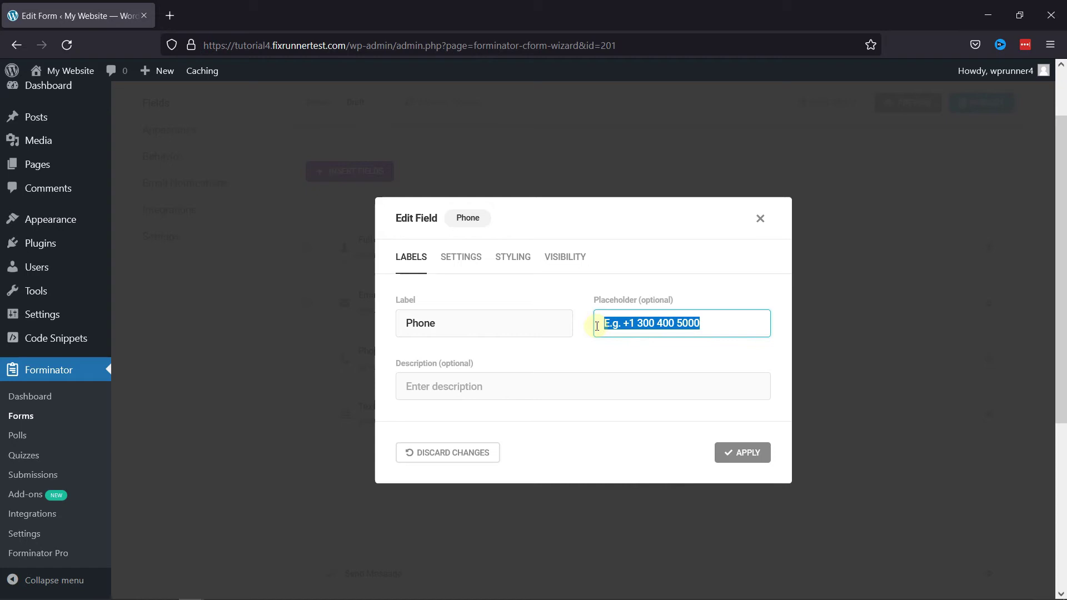
{"action": "type", "text": "xxx-xxx-xxx"}
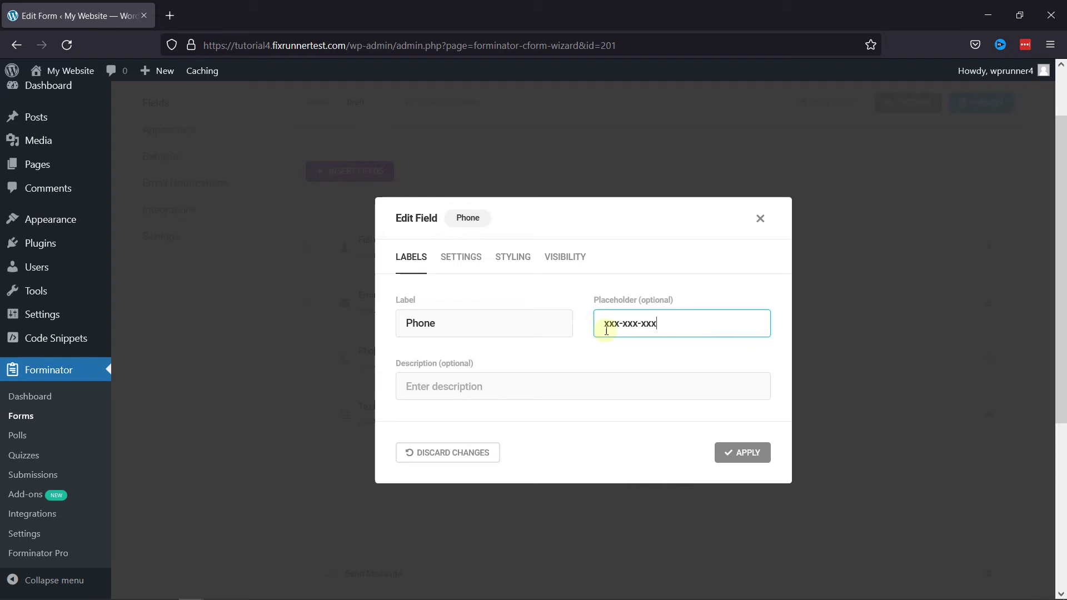
{"action": "left_click_drag", "start_coordinate": [467, 322], "coordinate": [372, 325]}
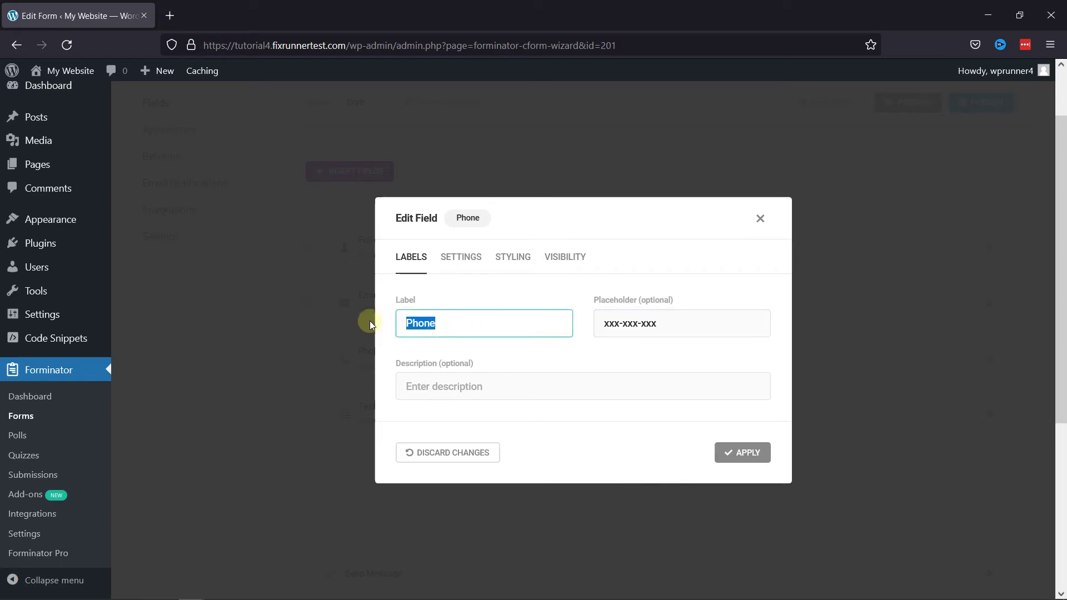
{"action": "type", "text": "Contact Number"}
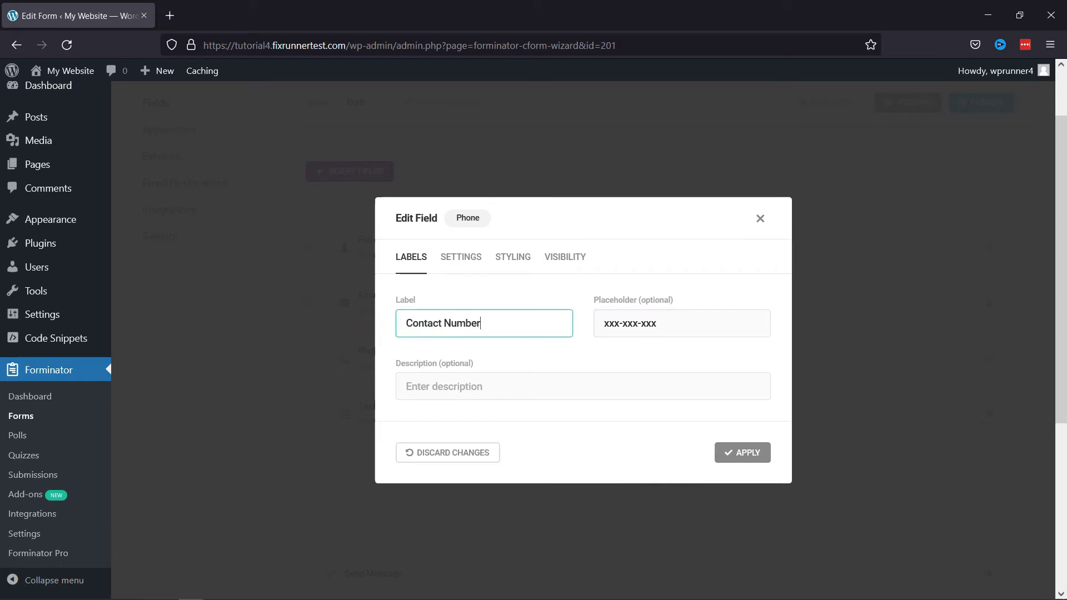
{"action": "left_click", "coordinate": [470, 268]}
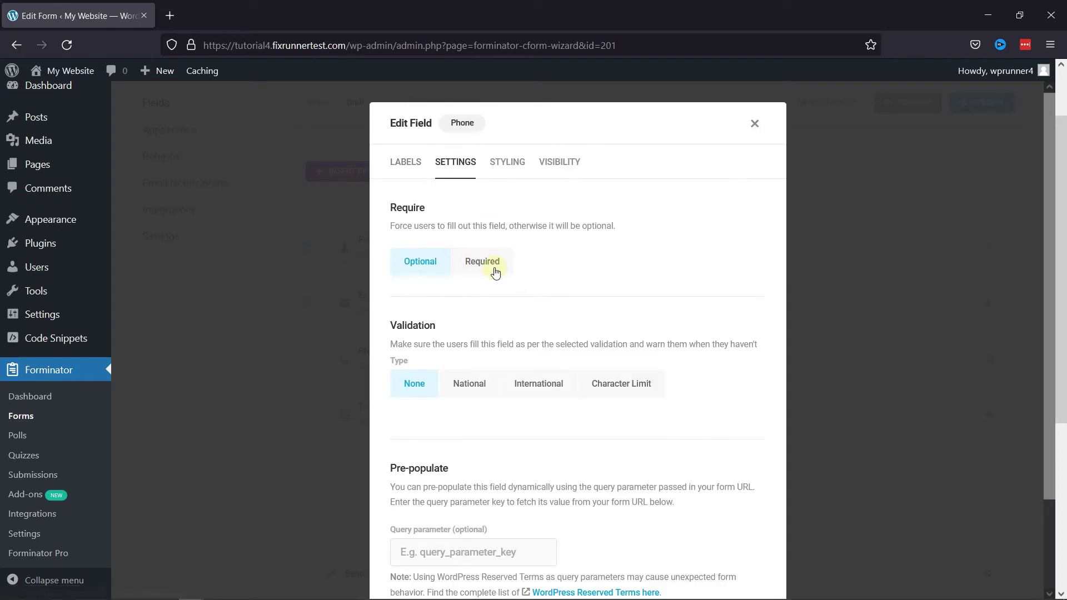
{"action": "left_click", "coordinate": [490, 272]}
{"action": "scroll", "coordinate": [708, 377], "scroll_direction": "down", "scroll_amount": 3}
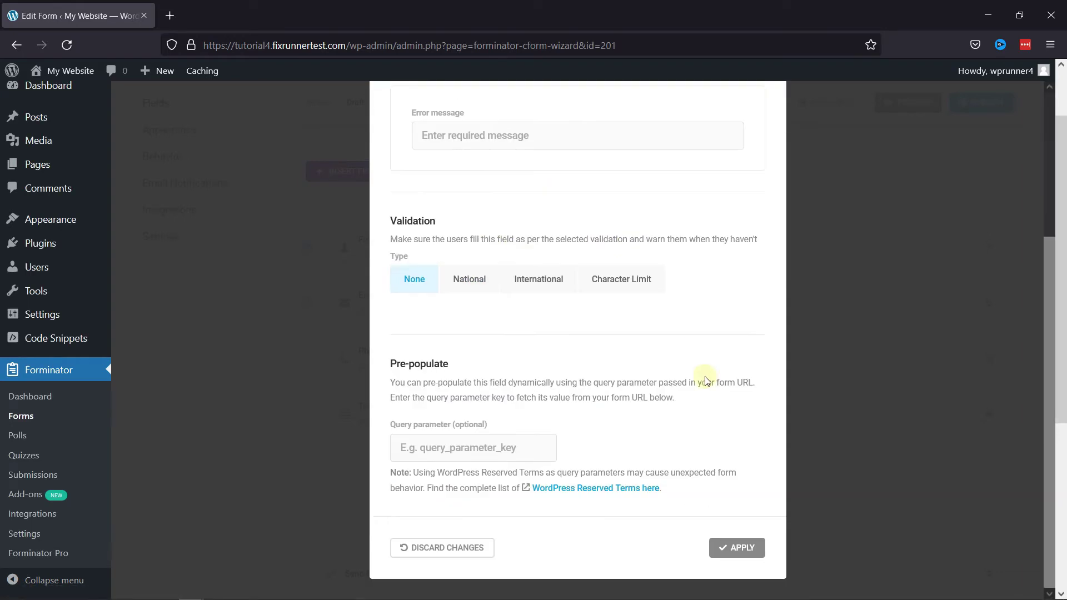
{"action": "left_click", "coordinate": [739, 548]}
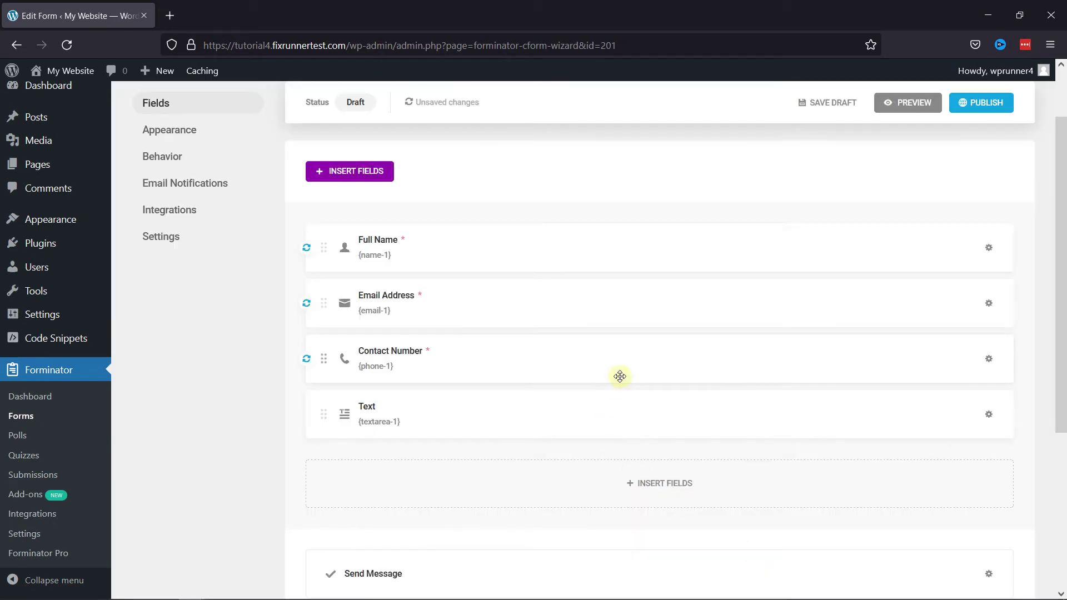
Relabel the Text field 'Message' with placeholder 'Enter Your Message Here', leaving it optional.
{"action": "left_click", "coordinate": [441, 424]}
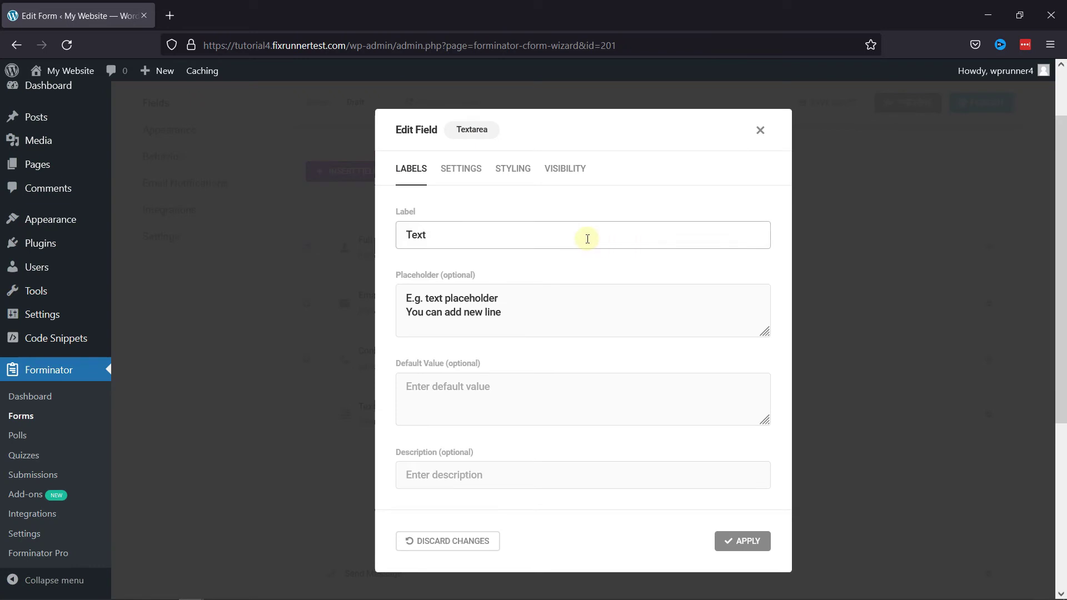
{"action": "left_click_drag", "start_coordinate": [469, 235], "coordinate": [383, 236]}
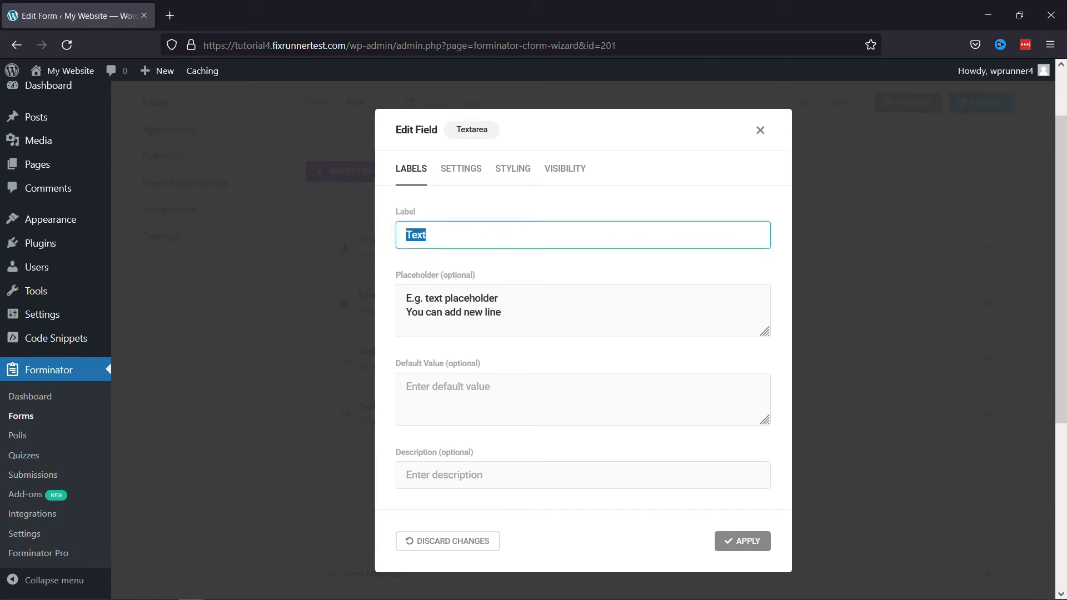
{"action": "type", "text": "Message"}
{"action": "left_click_drag", "start_coordinate": [500, 314], "coordinate": [398, 295]}
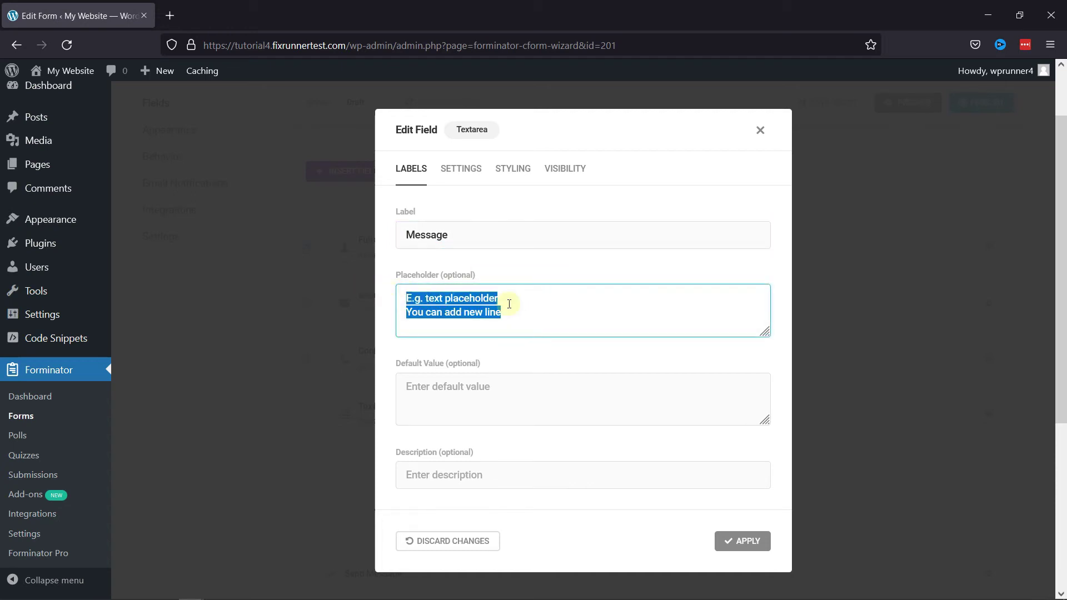
{"action": "type", "text": "Enter Your Message Here"}
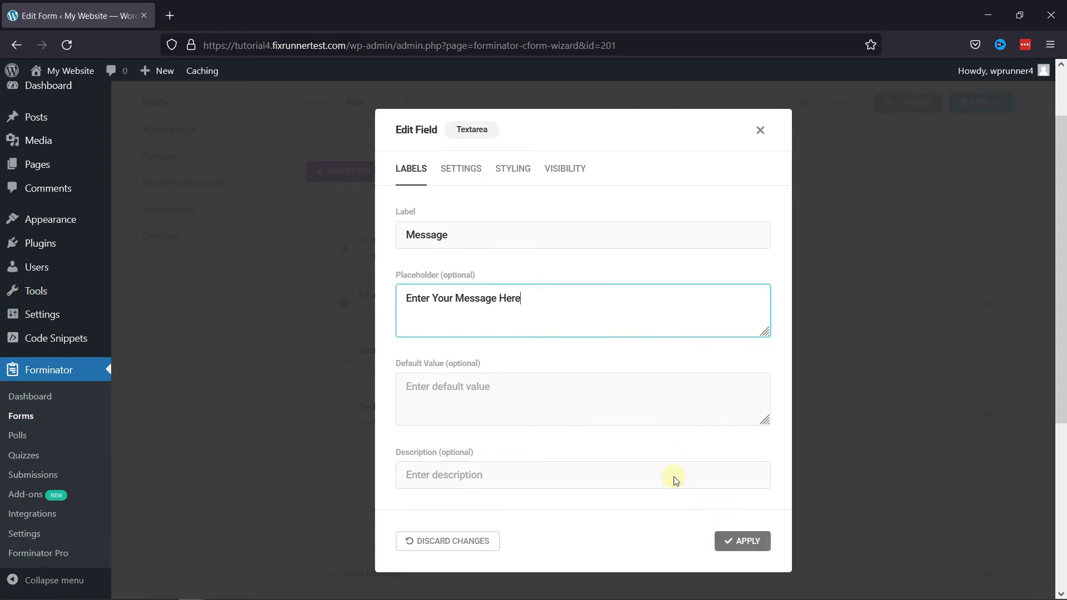
{"action": "left_click", "coordinate": [463, 170]}
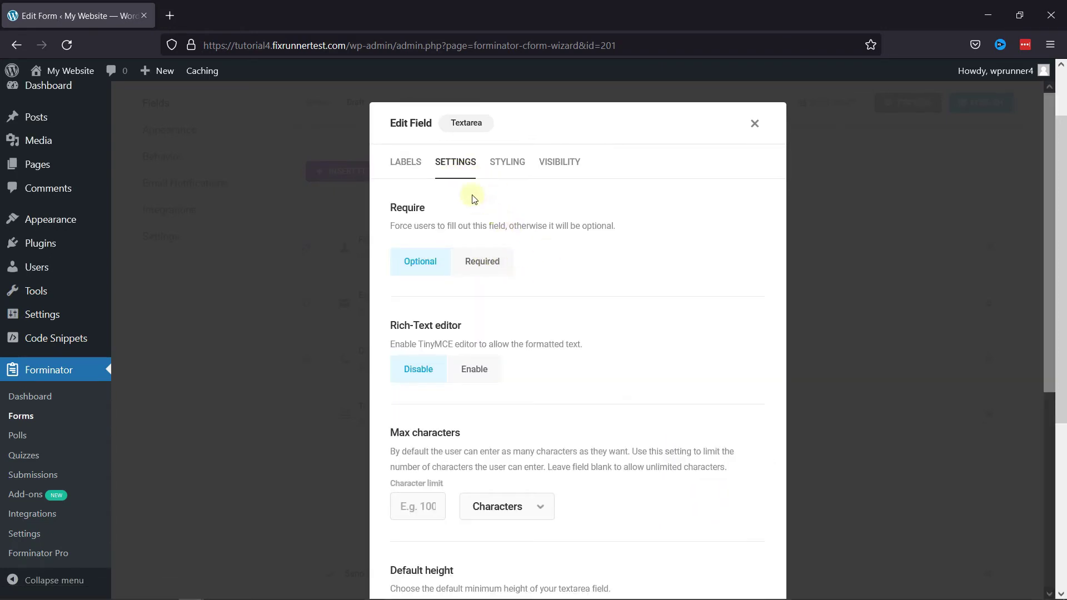
{"action": "scroll", "coordinate": [670, 374], "scroll_direction": "down", "scroll_amount": 4}
{"action": "scroll", "coordinate": [732, 520], "scroll_direction": "down", "scroll_amount": 2}
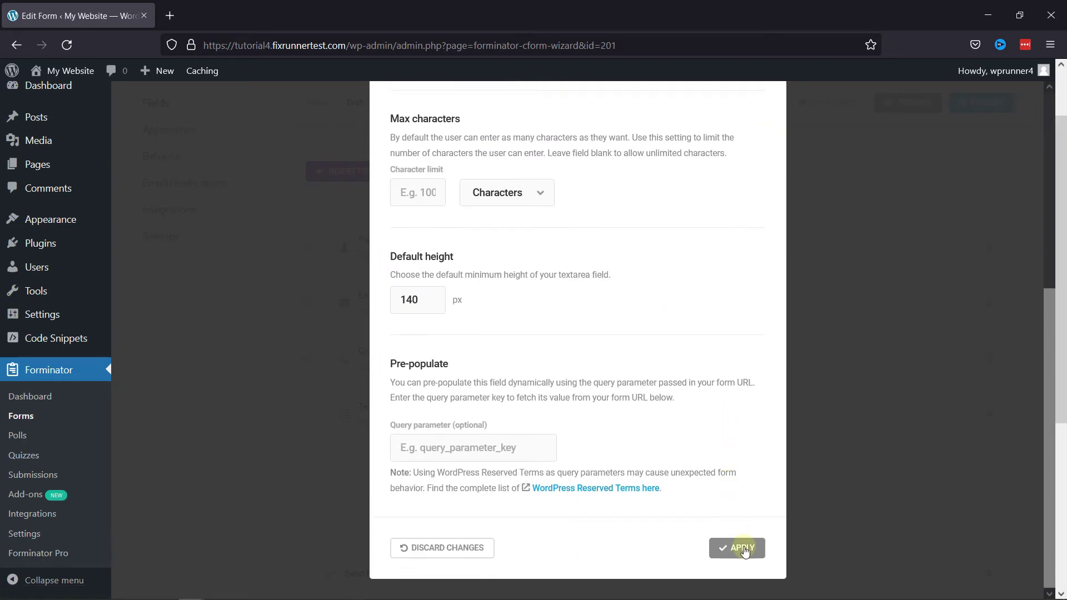
{"action": "left_click", "coordinate": [739, 548]}
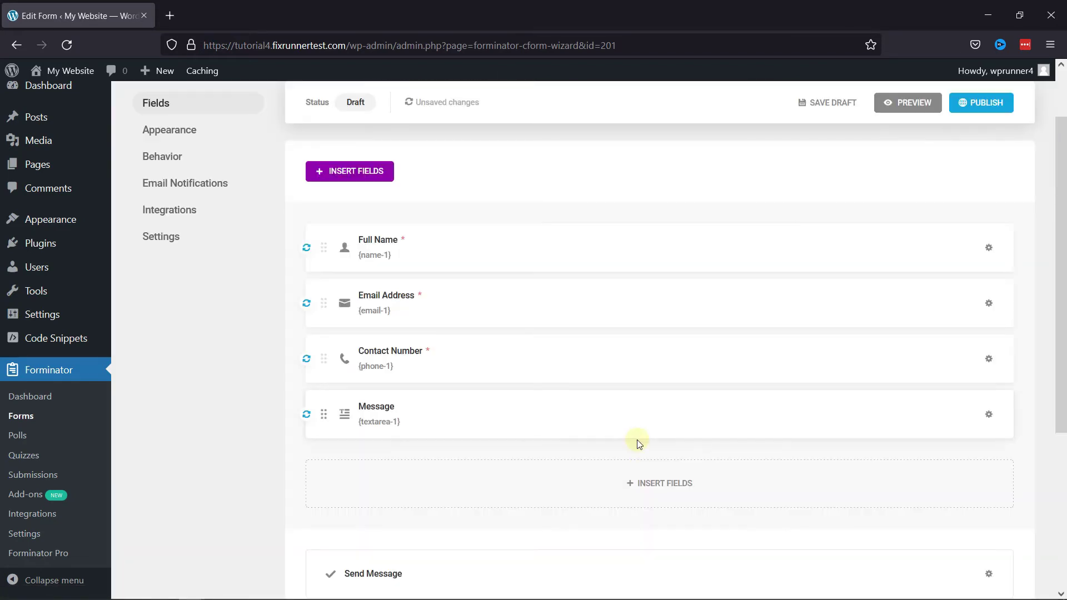
{"action": "scroll", "coordinate": [638, 443], "scroll_direction": "down", "scroll_amount": 3}
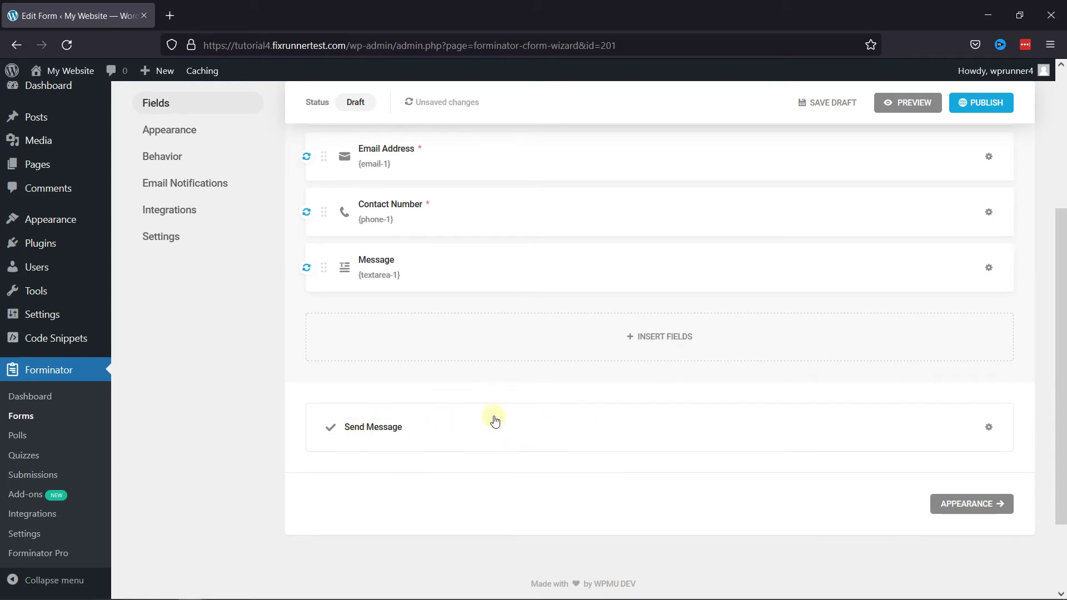
Set the submit button text to 'Submit', check its visibility and styling, and apply.
{"action": "left_click", "coordinate": [452, 426]}
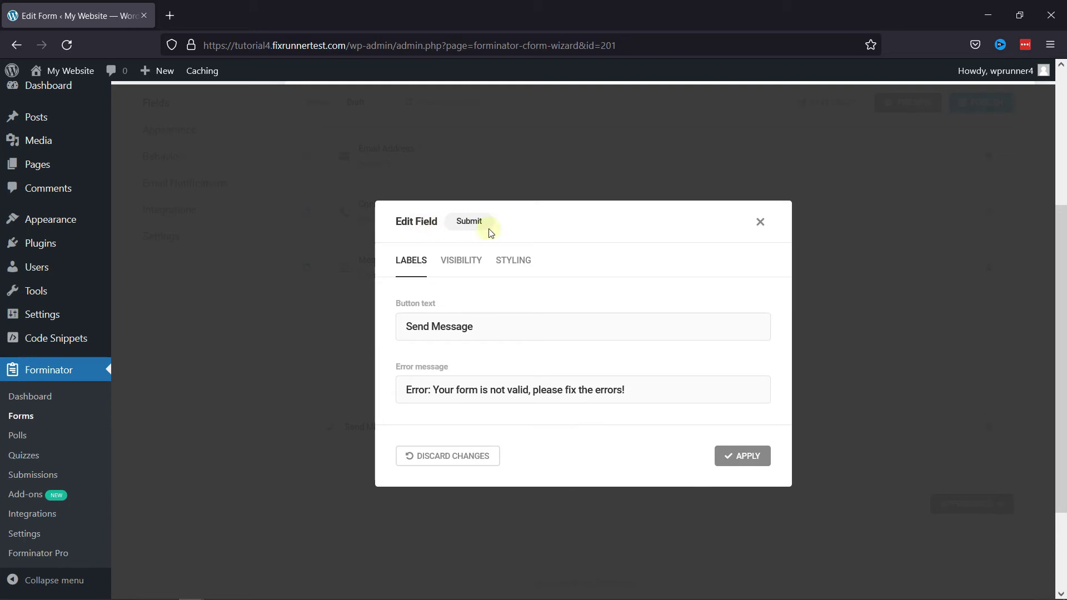
{"action": "left_click_drag", "start_coordinate": [534, 322], "coordinate": [400, 320]}
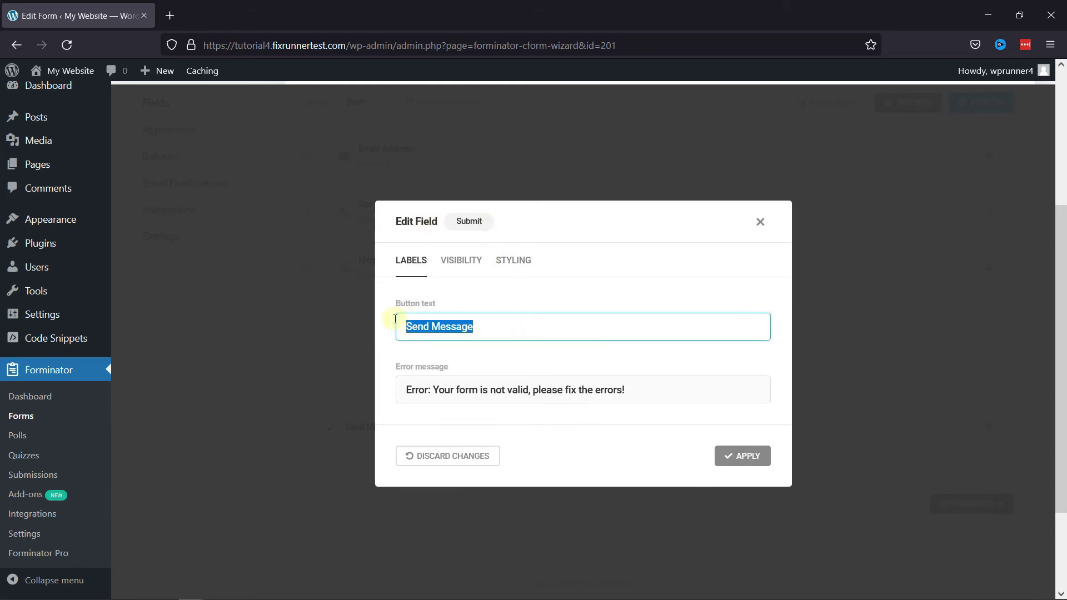
{"action": "type", "text": "Submit"}
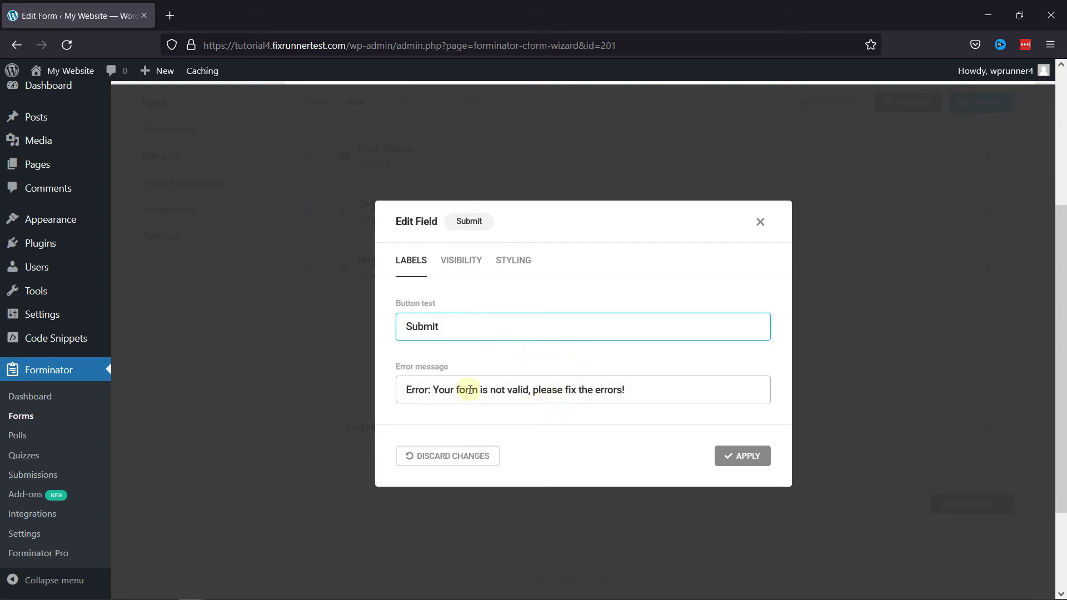
{"action": "left_click", "coordinate": [459, 262]}
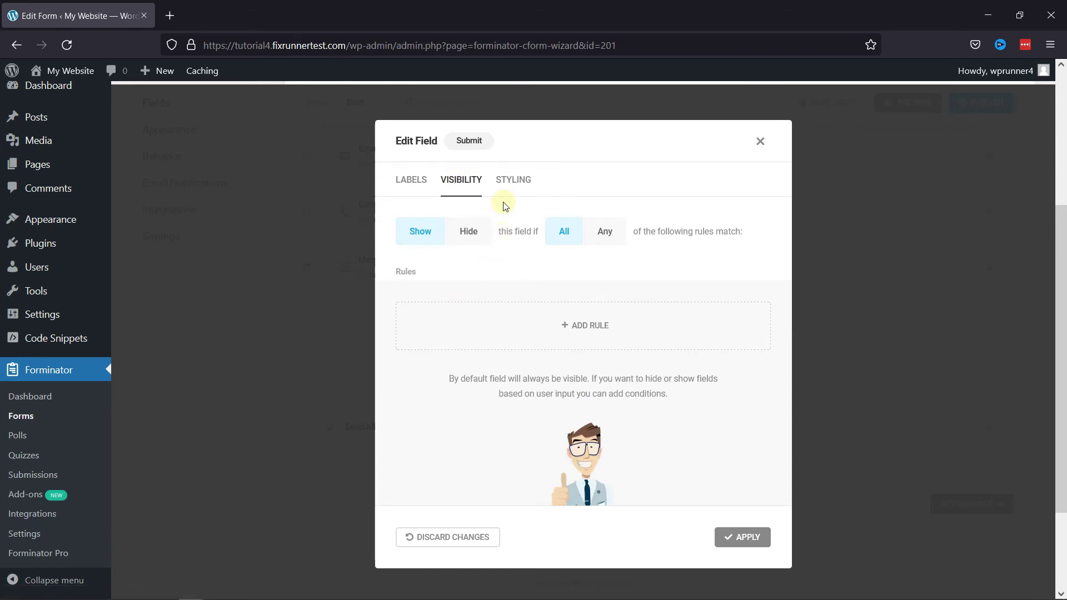
{"action": "left_click", "coordinate": [528, 190]}
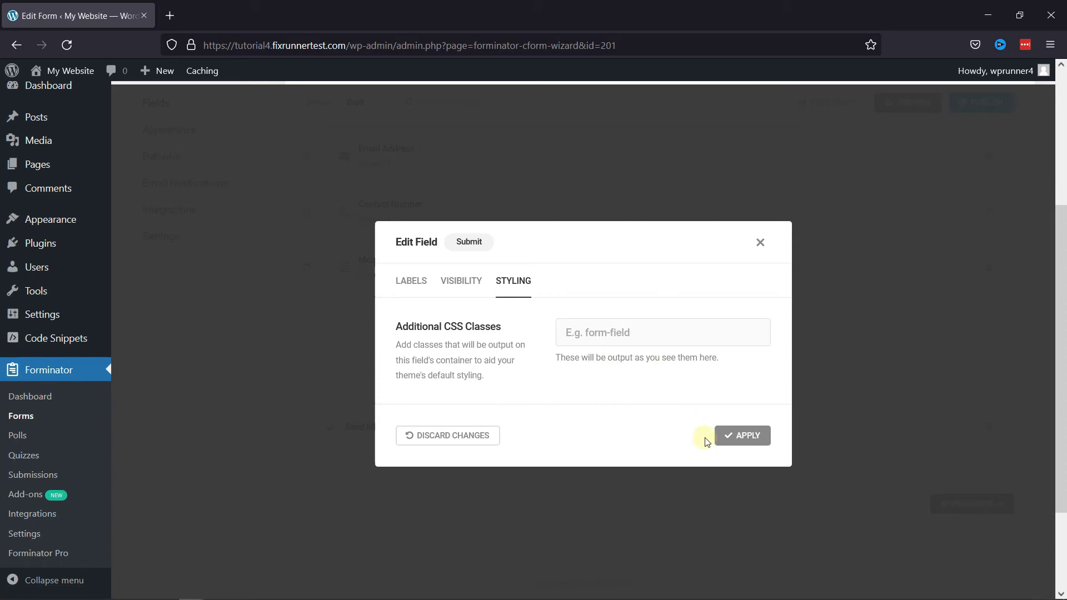
{"action": "left_click", "coordinate": [748, 435]}
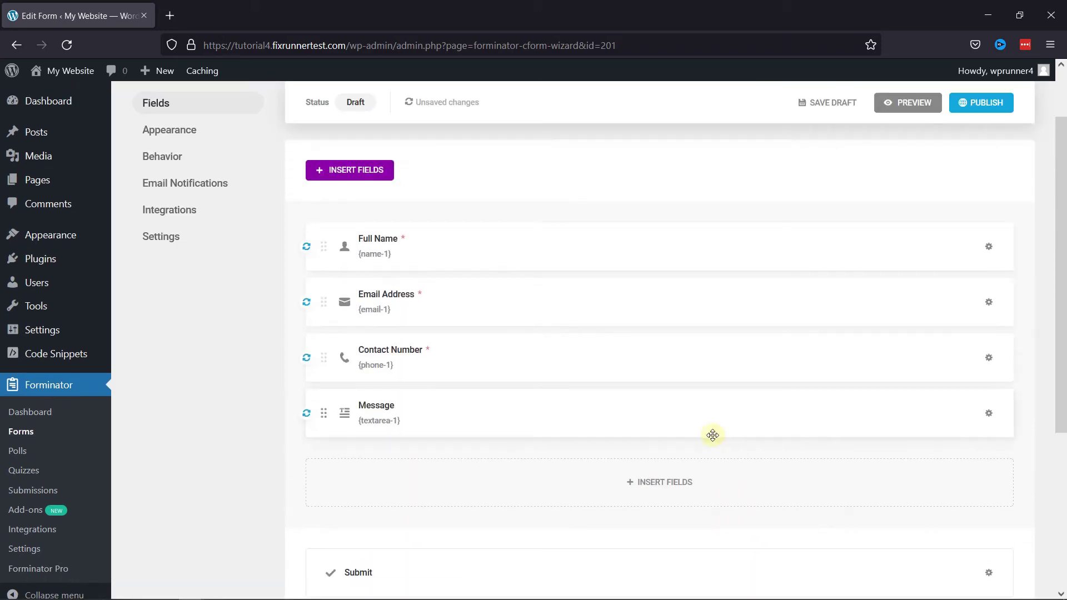
Publish the Contact Us form and copy its shortcode from the Ready to go! confirmation.
{"action": "scroll", "coordinate": [714, 439], "scroll_direction": "down", "scroll_amount": 3}
{"action": "scroll", "coordinate": [714, 439], "scroll_direction": "up", "scroll_amount": 3}
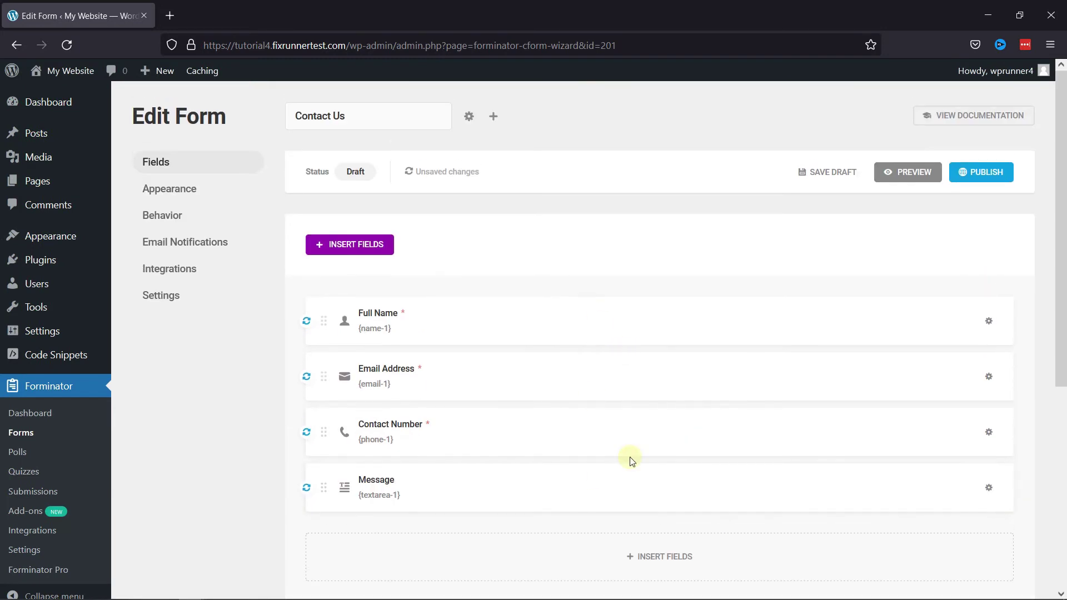
{"action": "left_click", "coordinate": [966, 177]}
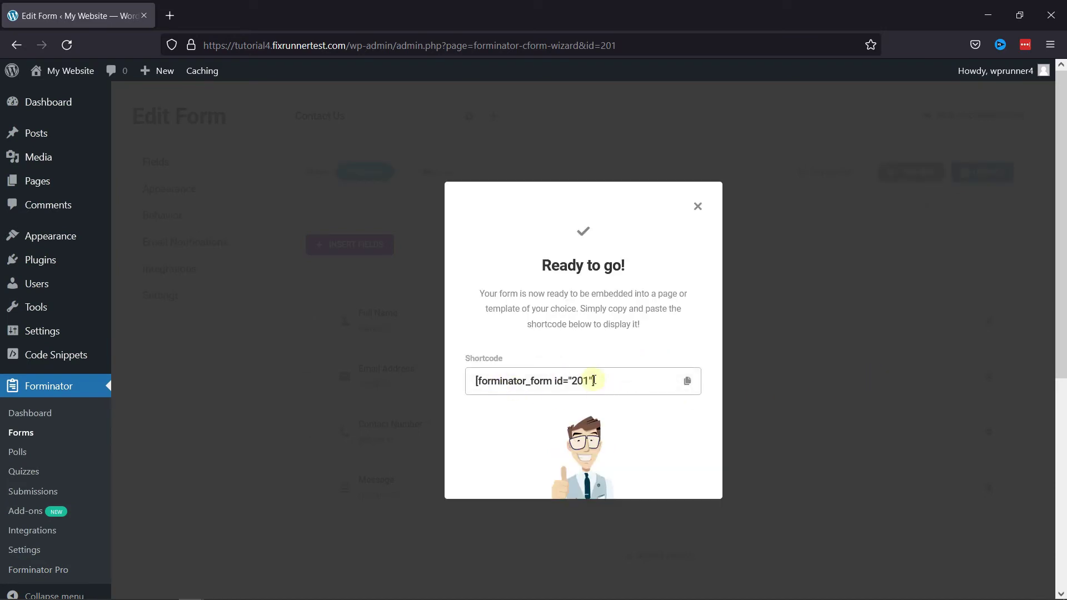
{"action": "left_click", "coordinate": [688, 381]}
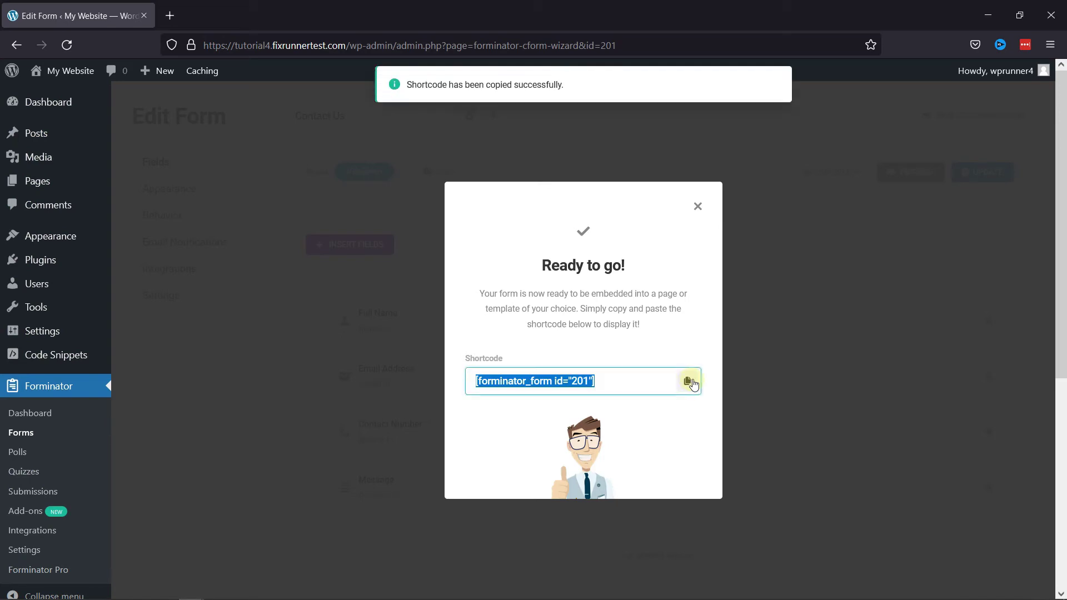
{"action": "left_click", "coordinate": [699, 206]}
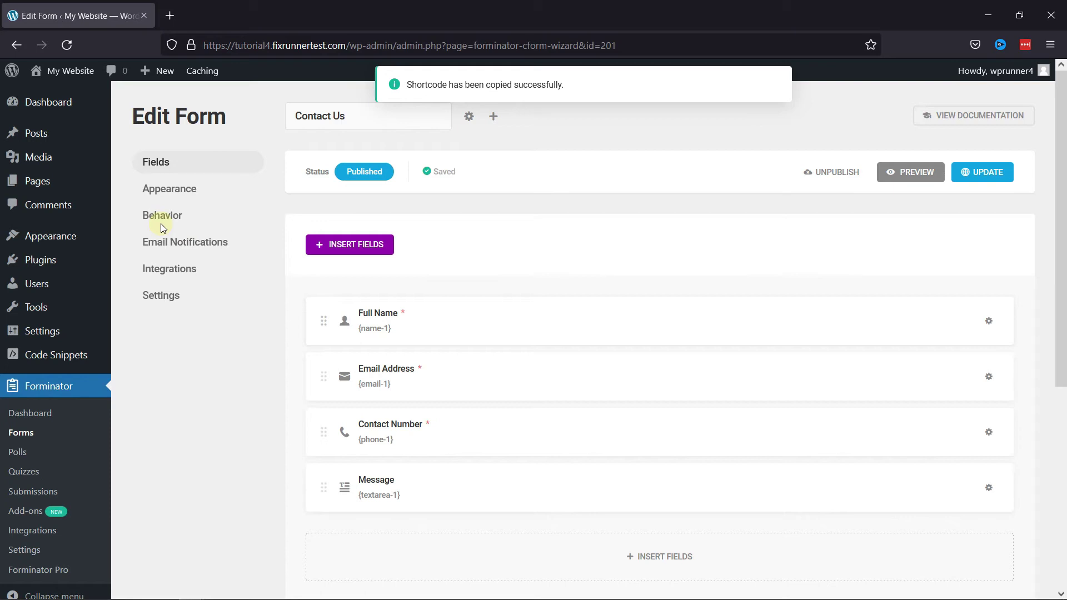
Open a new page in another tab, title it 'Contact Us' and add a block for the Forminator form.
{"action": "mouse_move", "coordinate": [86, 179]}
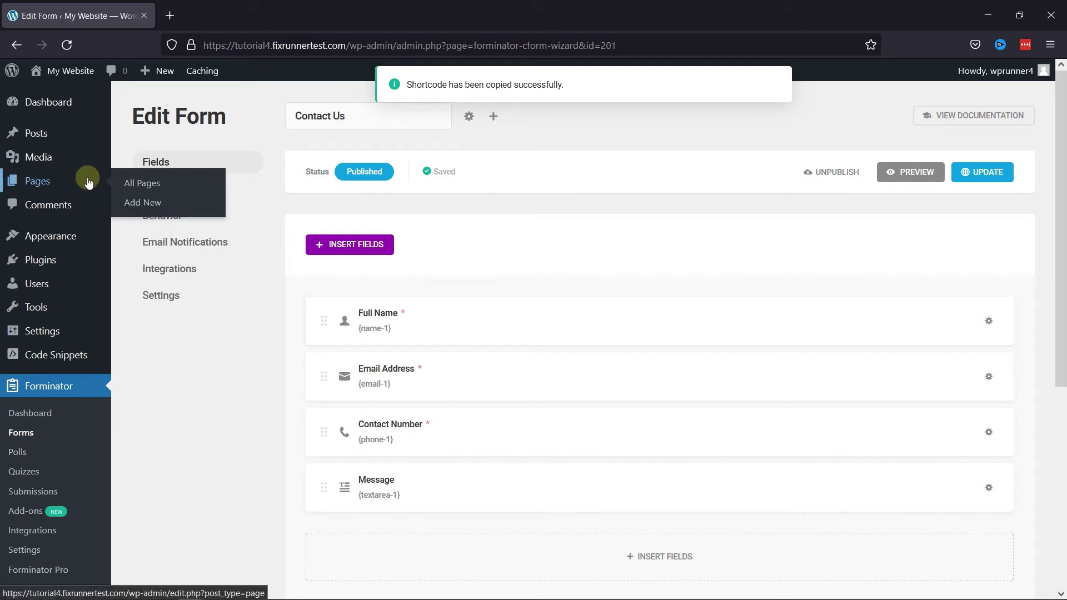
{"action": "right_click", "coordinate": [146, 203]}
{"action": "left_click", "coordinate": [167, 214]}
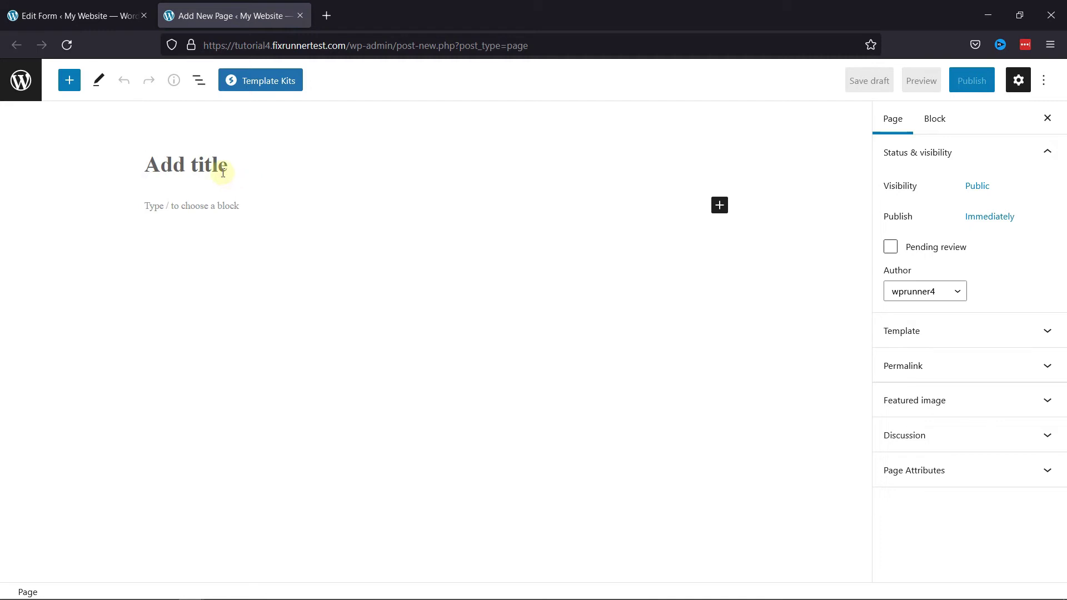
{"action": "type", "text": "Contact"}
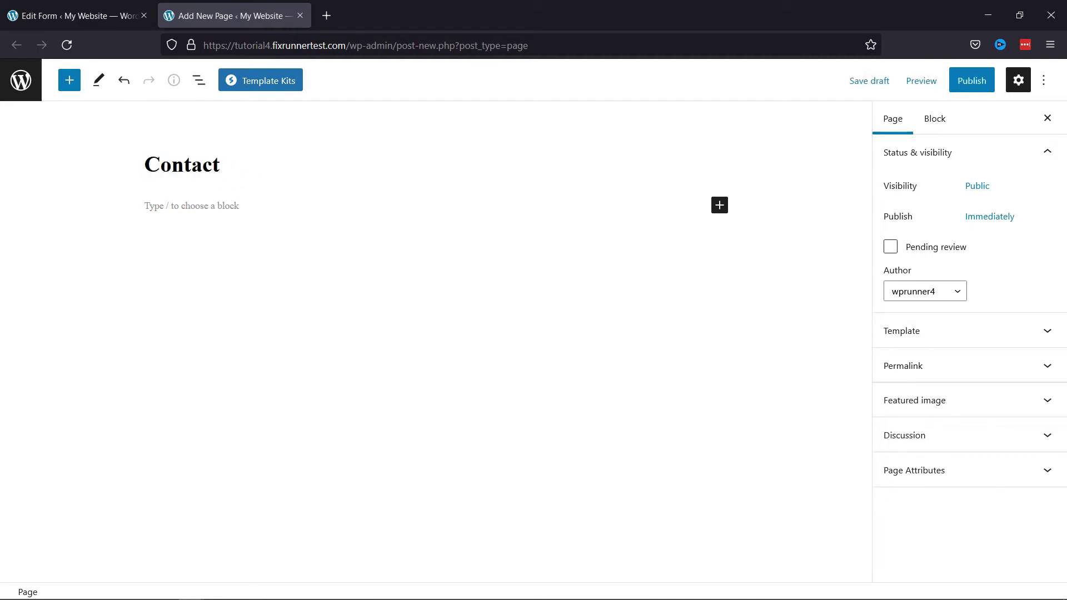
{"action": "type", "text": " Us"}
{"action": "left_click", "coordinate": [223, 202]}
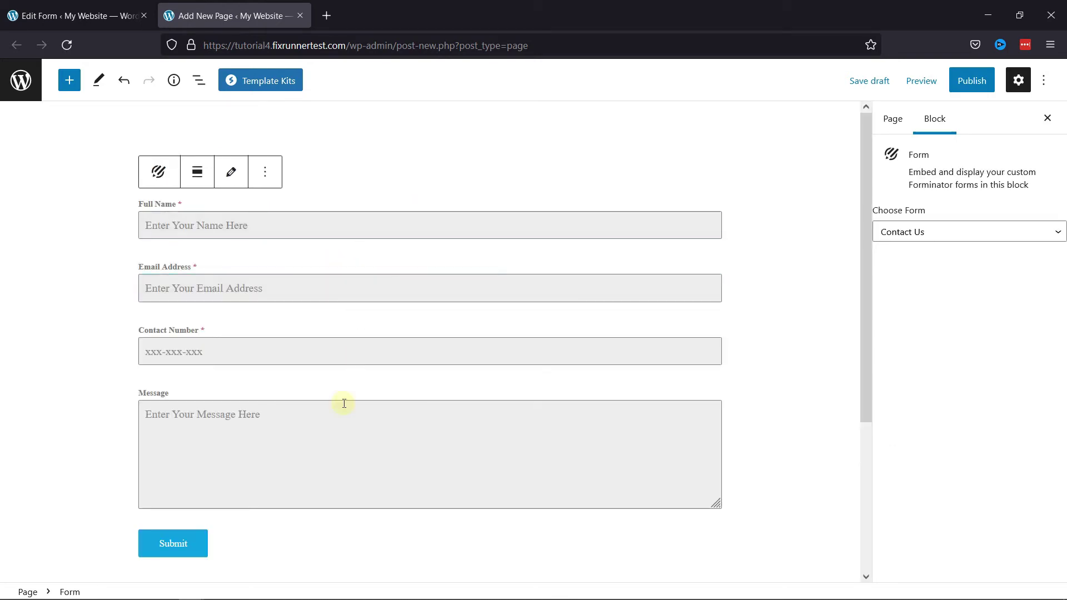
{"action": "scroll", "coordinate": [773, 288], "scroll_direction": "down", "scroll_amount": 1}
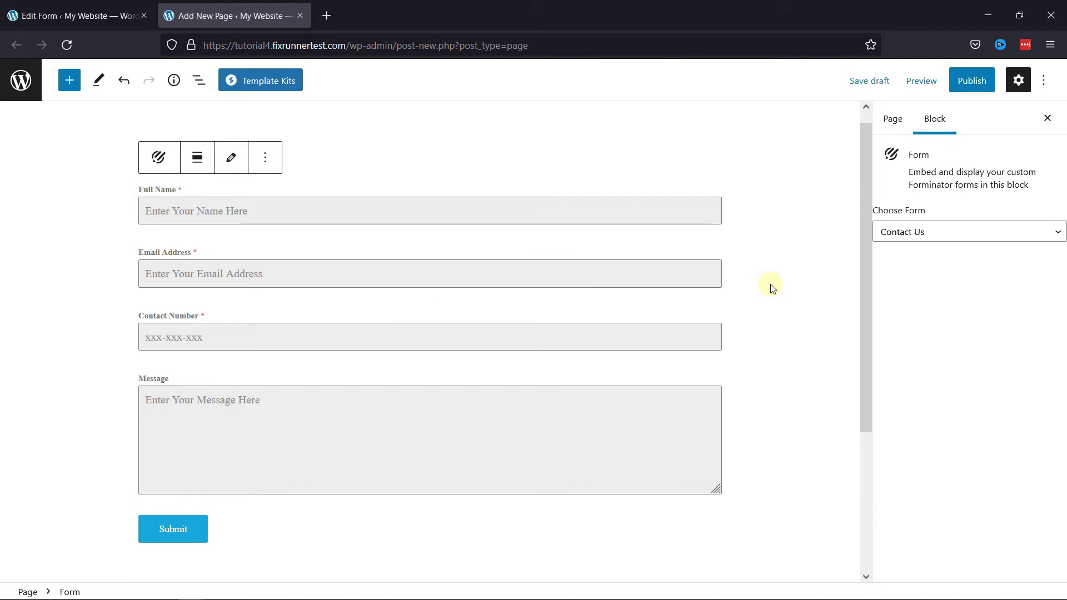
{"action": "scroll", "coordinate": [779, 333], "scroll_direction": "down", "scroll_amount": 1}
{"action": "scroll", "coordinate": [660, 267], "scroll_direction": "up", "scroll_amount": 2}
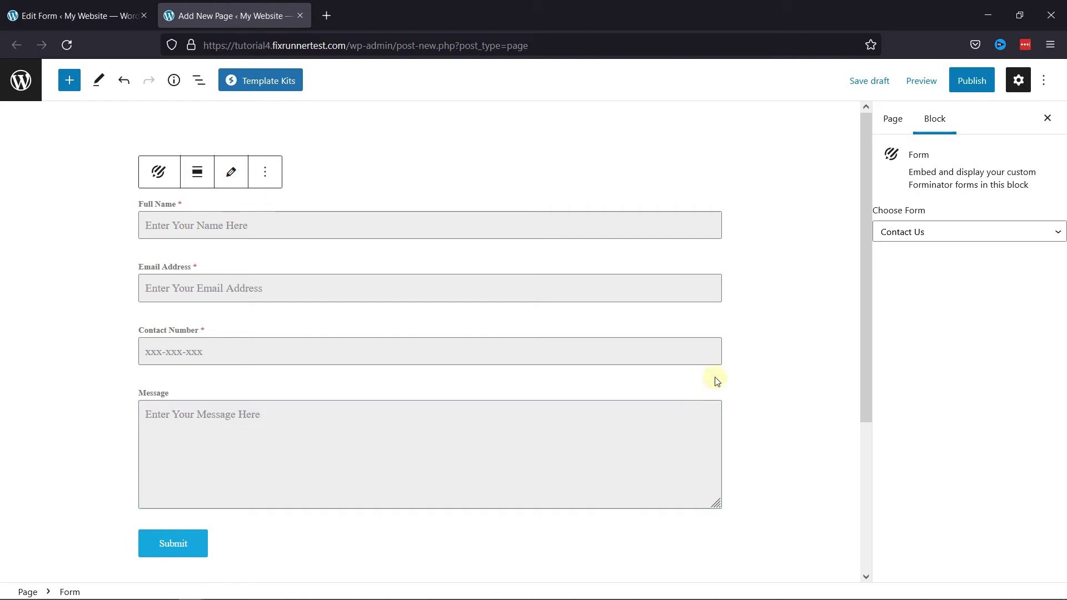
Publish the Contact Us page and view it live.
{"action": "left_click", "coordinate": [970, 81]}
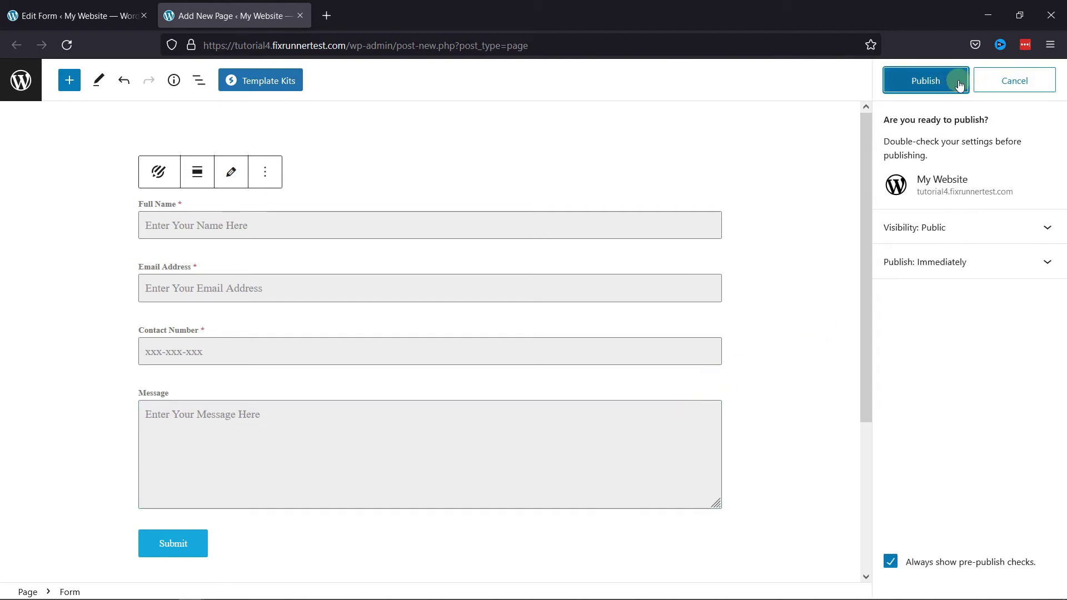
{"action": "left_click", "coordinate": [968, 84]}
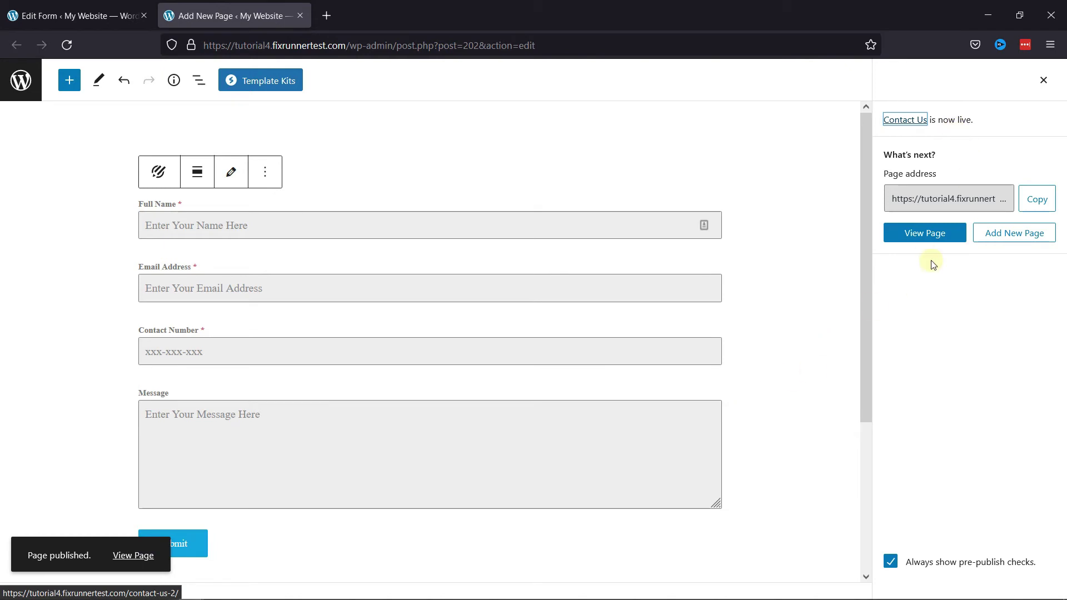
{"action": "left_click", "coordinate": [910, 234]}
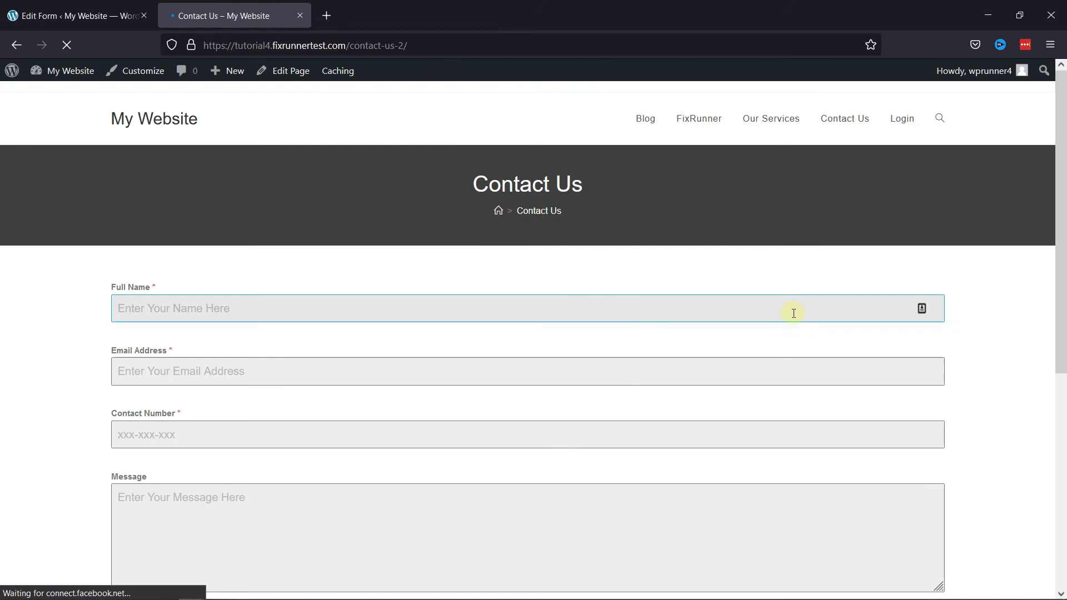
Test the live form's Message and Contact Number fields.
{"action": "scroll", "coordinate": [1000, 306], "scroll_direction": "down", "scroll_amount": 2}
{"action": "scroll", "coordinate": [998, 294], "scroll_direction": "down", "scroll_amount": 2}
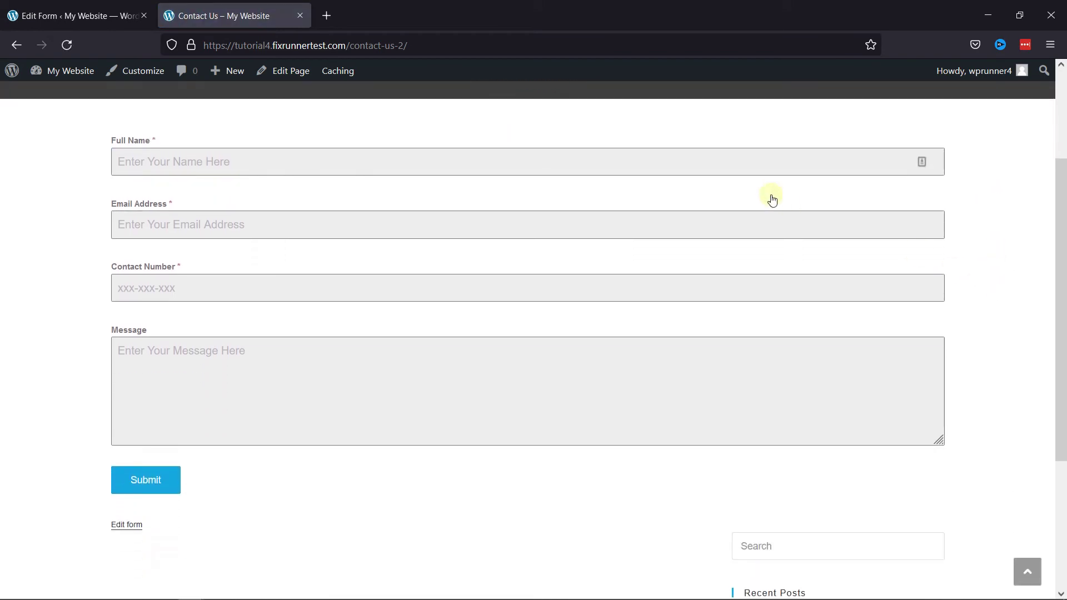
{"action": "left_click", "coordinate": [768, 377]}
{"action": "left_click", "coordinate": [332, 278]}
{"action": "scroll", "coordinate": [392, 492], "scroll_direction": "up", "scroll_amount": 2}
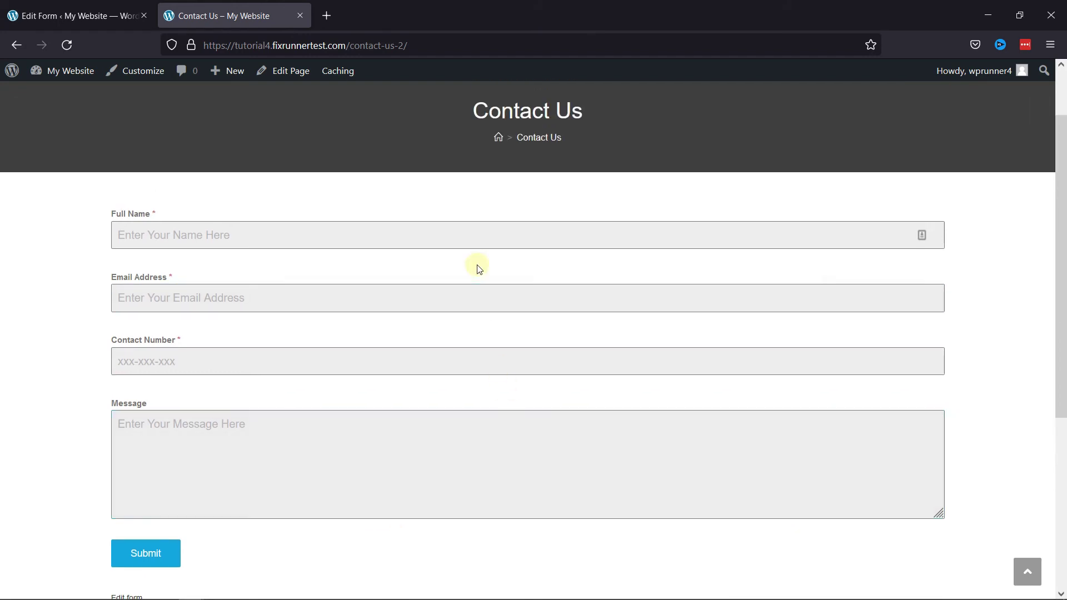
In the form's Appearance settings, compare the Flat and Bold styles, then choose Material.
{"action": "left_click", "coordinate": [74, 16]}
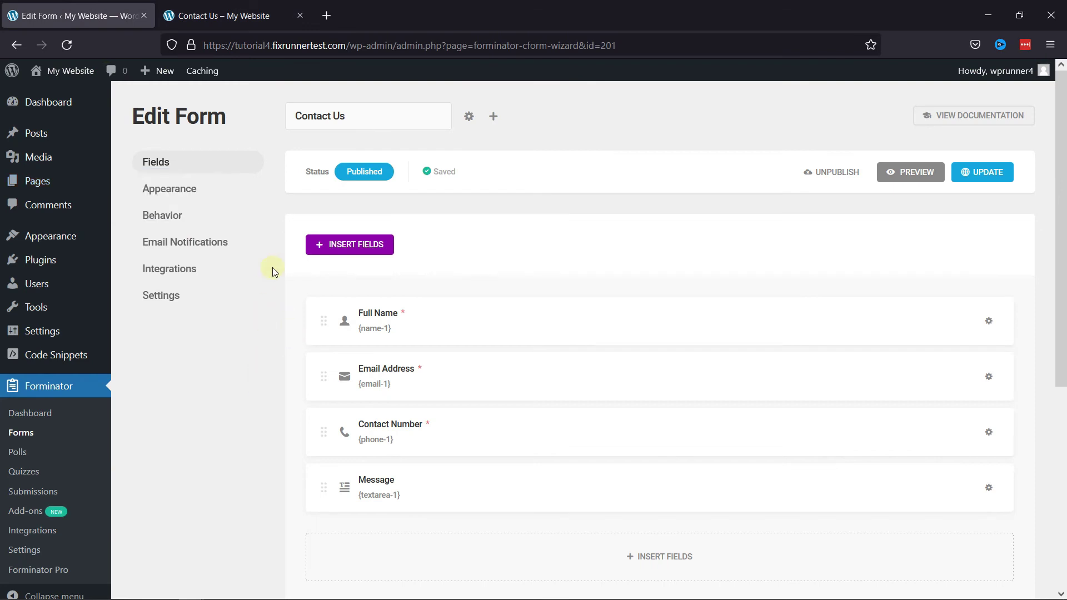
{"action": "left_click", "coordinate": [168, 189]}
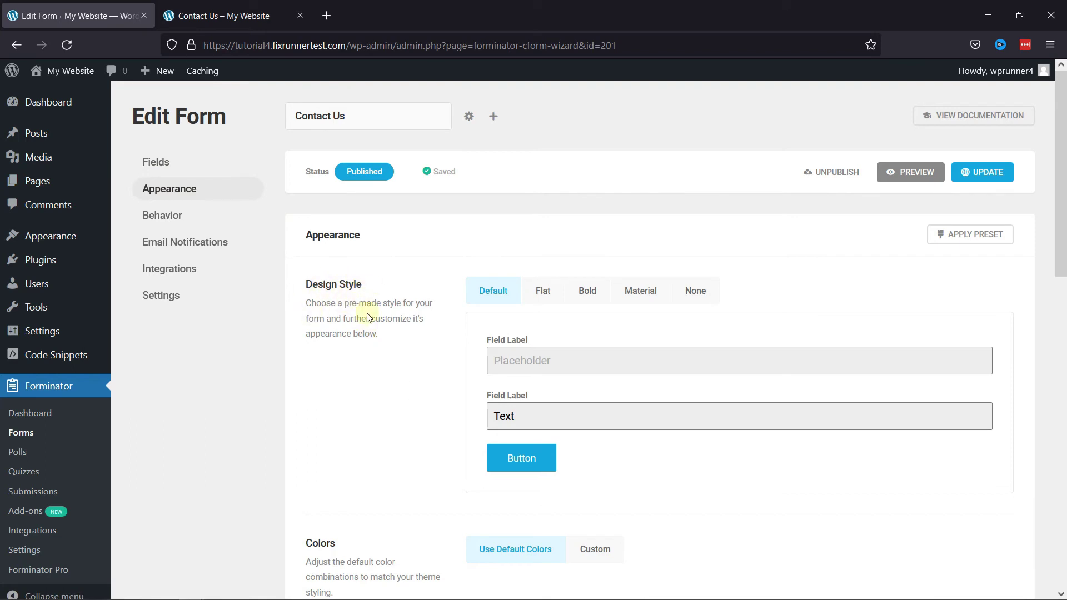
{"action": "left_click", "coordinate": [542, 299]}
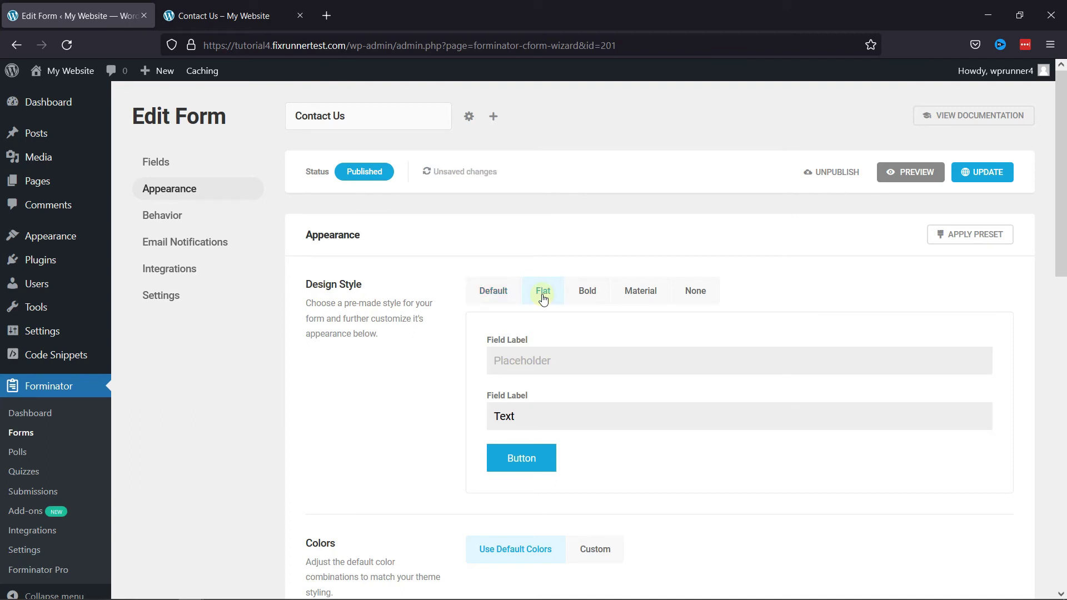
{"action": "left_click", "coordinate": [590, 294]}
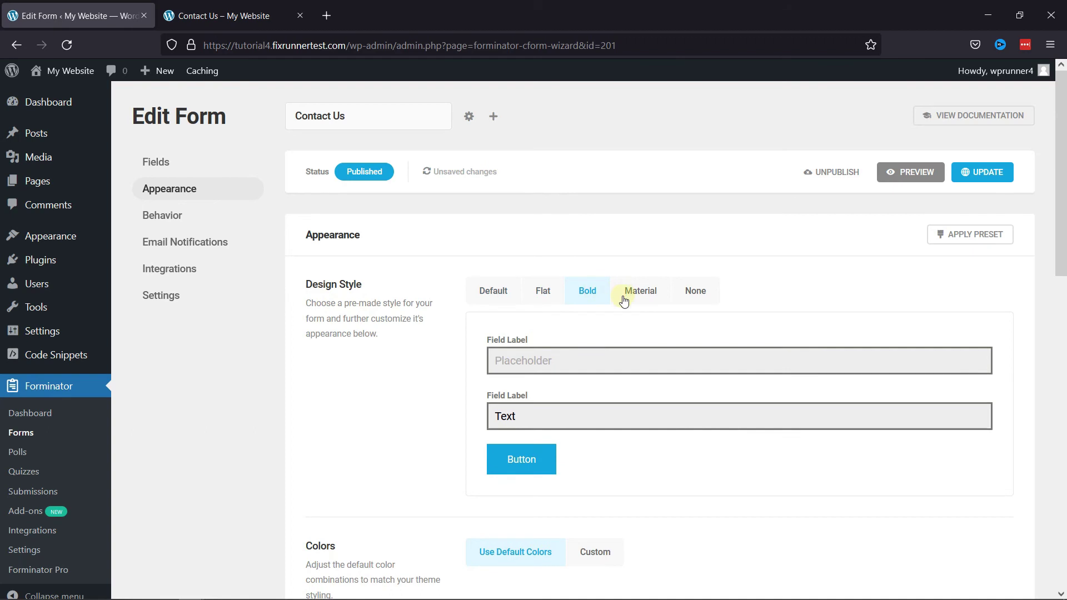
{"action": "left_click", "coordinate": [626, 296]}
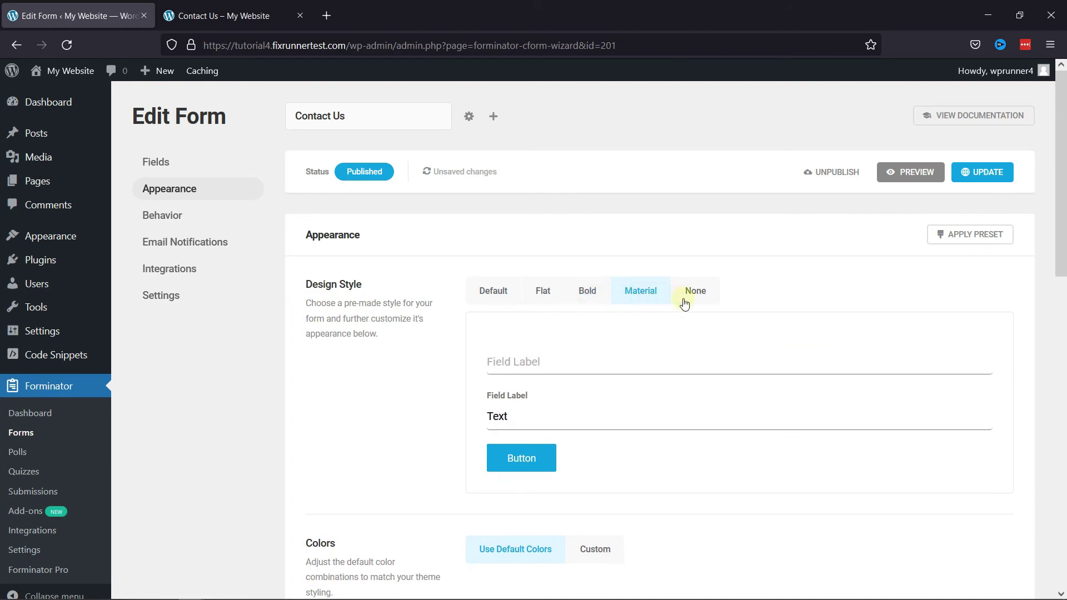
{"action": "left_click", "coordinate": [586, 300]}
{"action": "left_click", "coordinate": [638, 303]}
{"action": "scroll", "coordinate": [720, 439], "scroll_direction": "down", "scroll_amount": 5}
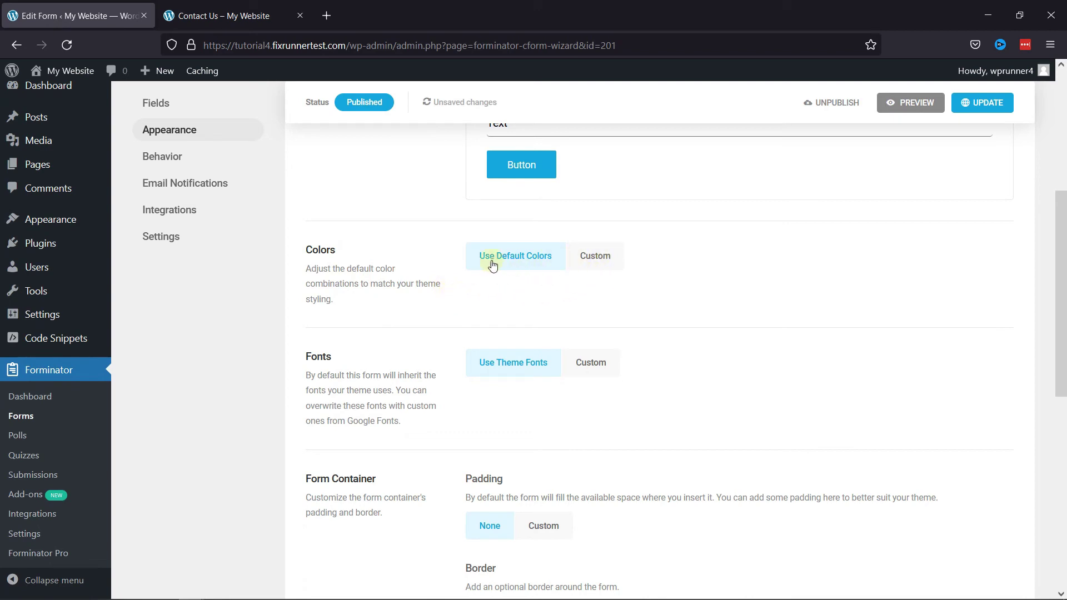
Switch to custom colours and set the Submit button background to red #f91818.
{"action": "left_click", "coordinate": [596, 259]}
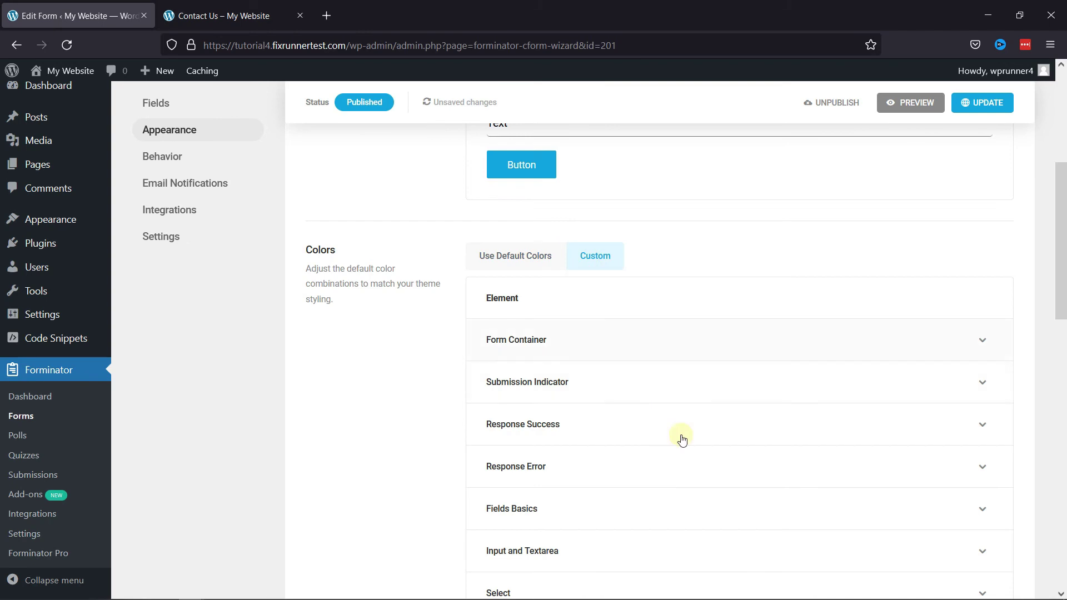
{"action": "scroll", "coordinate": [682, 436], "scroll_direction": "down", "scroll_amount": 3}
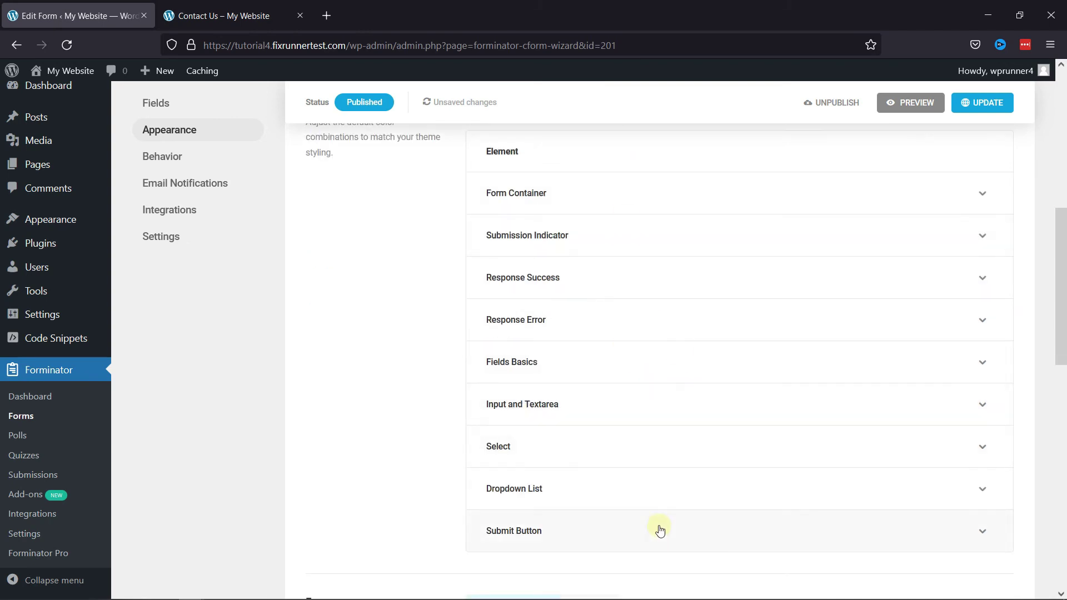
{"action": "scroll", "coordinate": [614, 280], "scroll_direction": "down", "scroll_amount": 1}
{"action": "scroll", "coordinate": [616, 281], "scroll_direction": "down", "scroll_amount": 1}
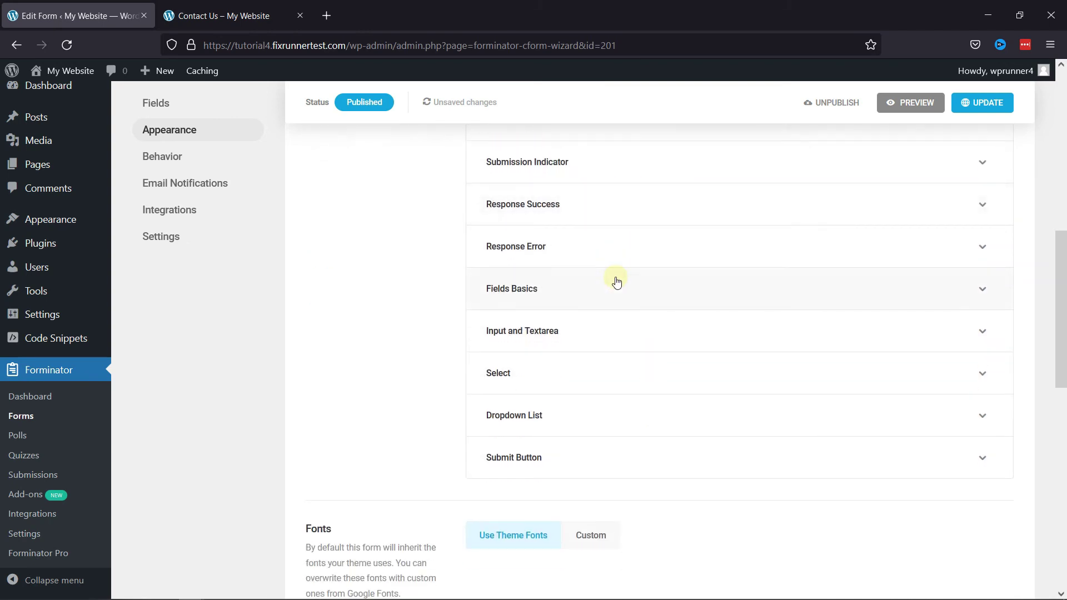
{"action": "scroll", "coordinate": [624, 455], "scroll_direction": "down", "scroll_amount": 4}
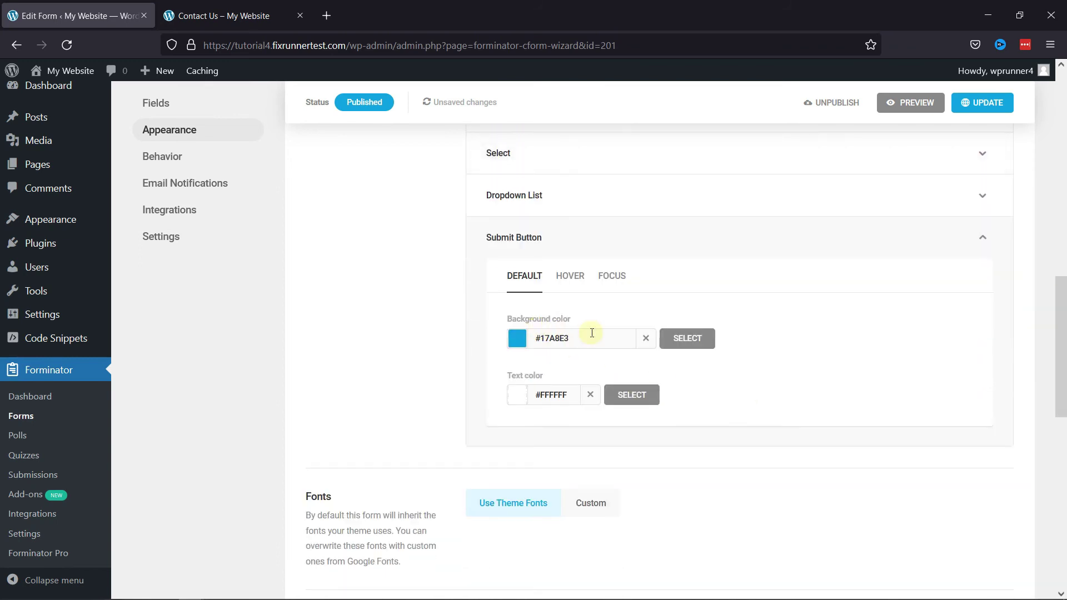
{"action": "left_click", "coordinate": [519, 347]}
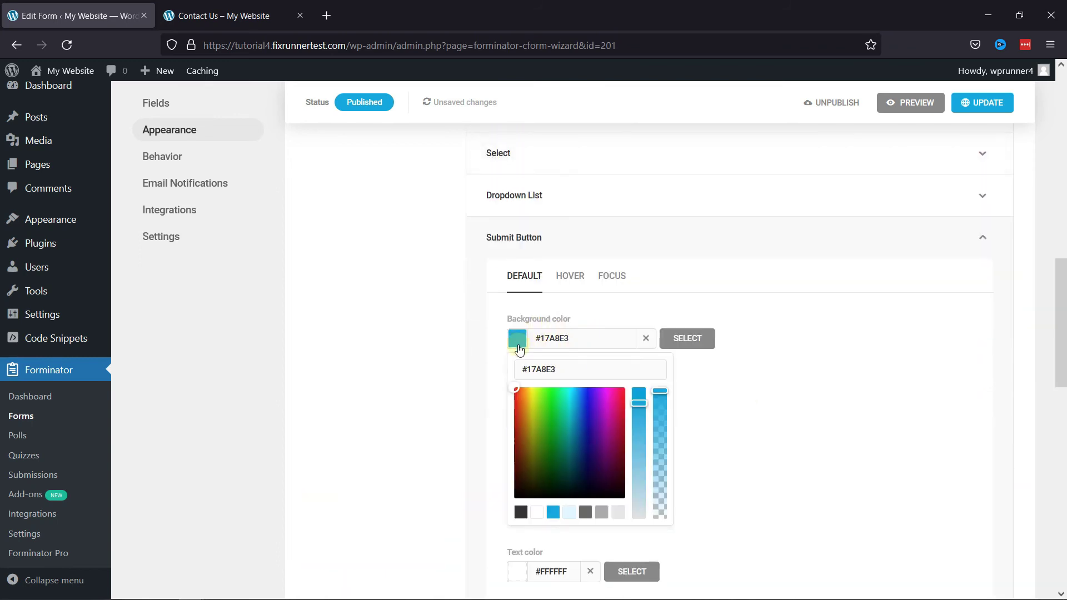
{"action": "left_click_drag", "start_coordinate": [516, 394], "coordinate": [516, 394]}
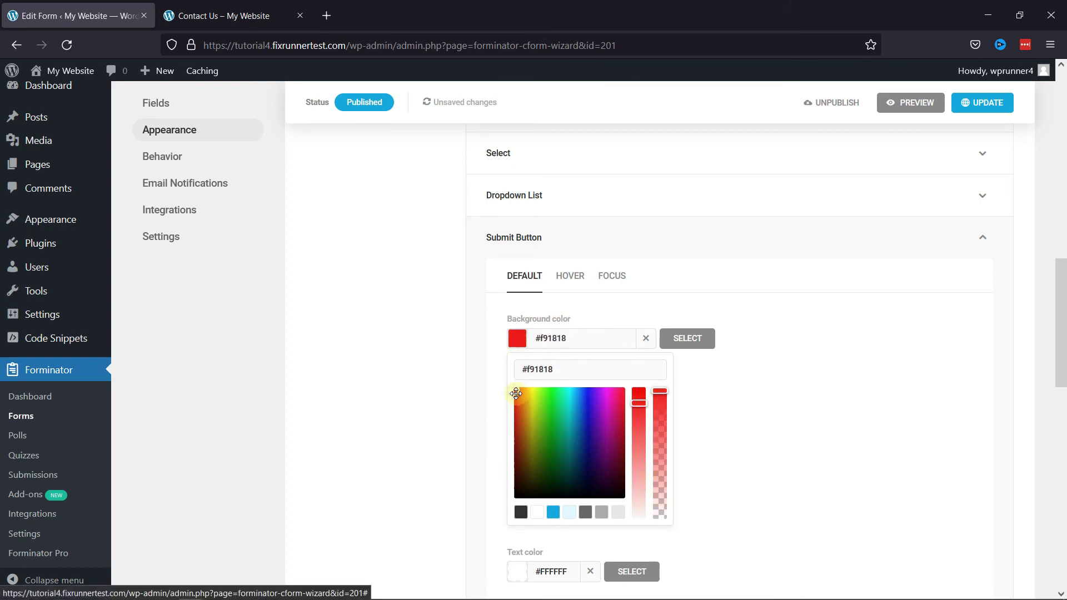
{"action": "left_click", "coordinate": [688, 339]}
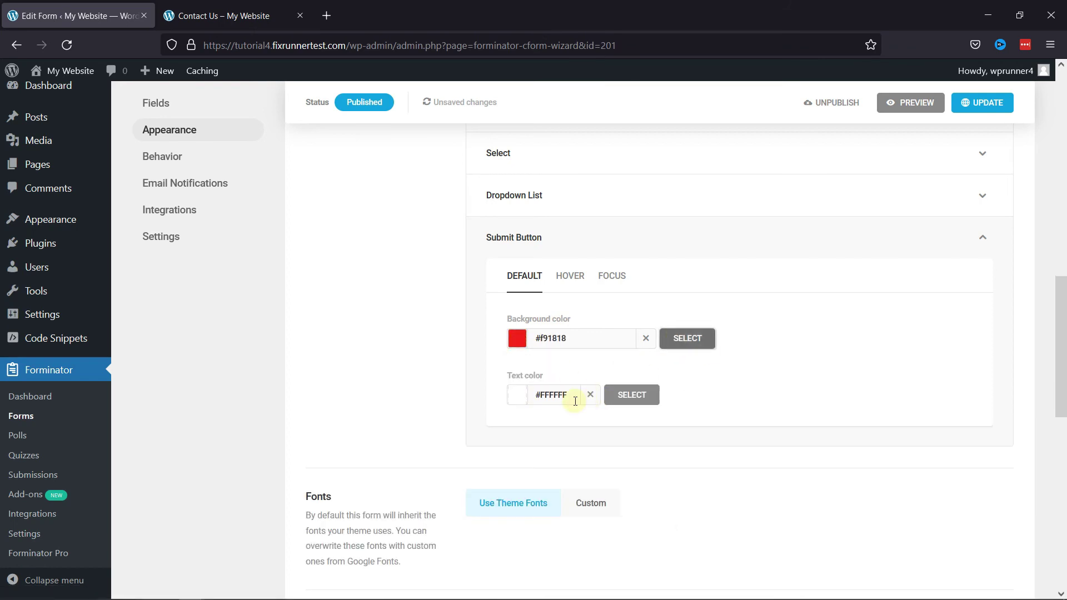
Set the Submit button's hover background to green #00ea0f.
{"action": "left_click", "coordinate": [578, 280]}
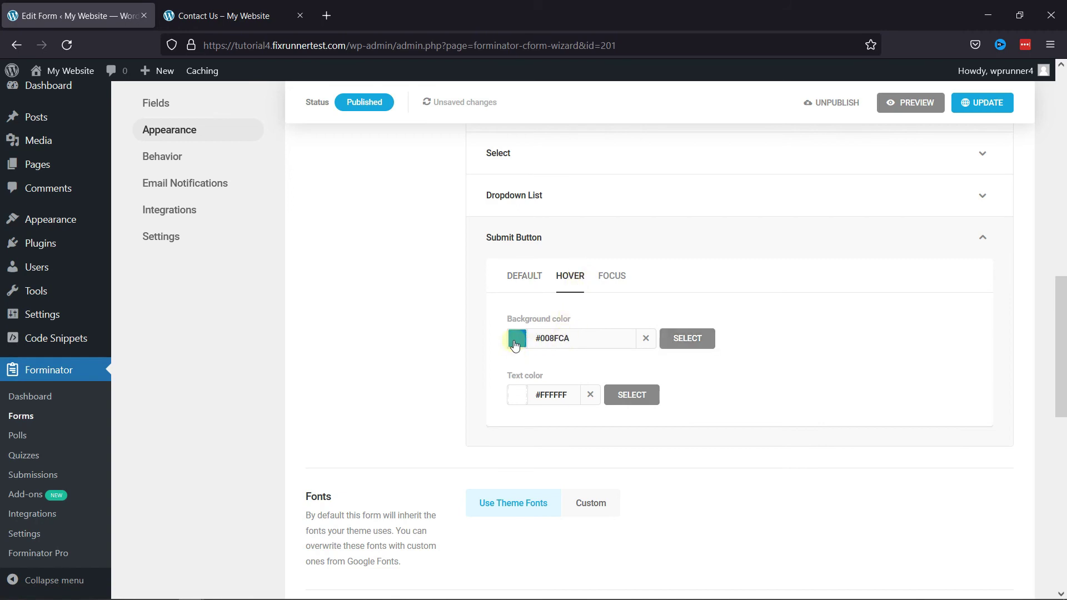
{"action": "left_click", "coordinate": [514, 345]}
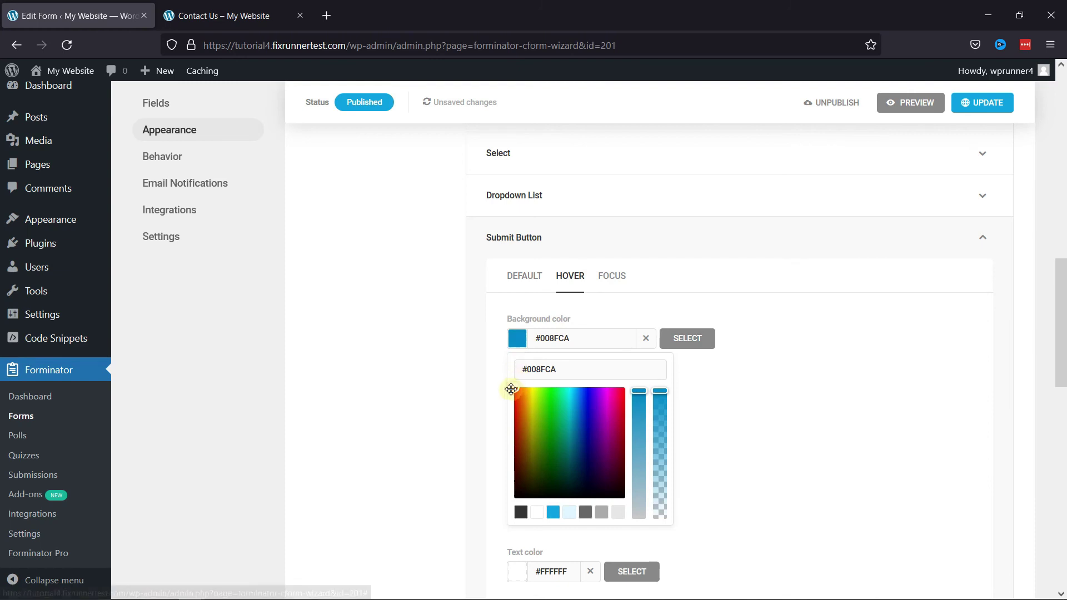
{"action": "left_click", "coordinate": [540, 393]}
{"action": "left_click_drag", "start_coordinate": [540, 393], "coordinate": [552, 397]}
{"action": "left_click", "coordinate": [688, 338]}
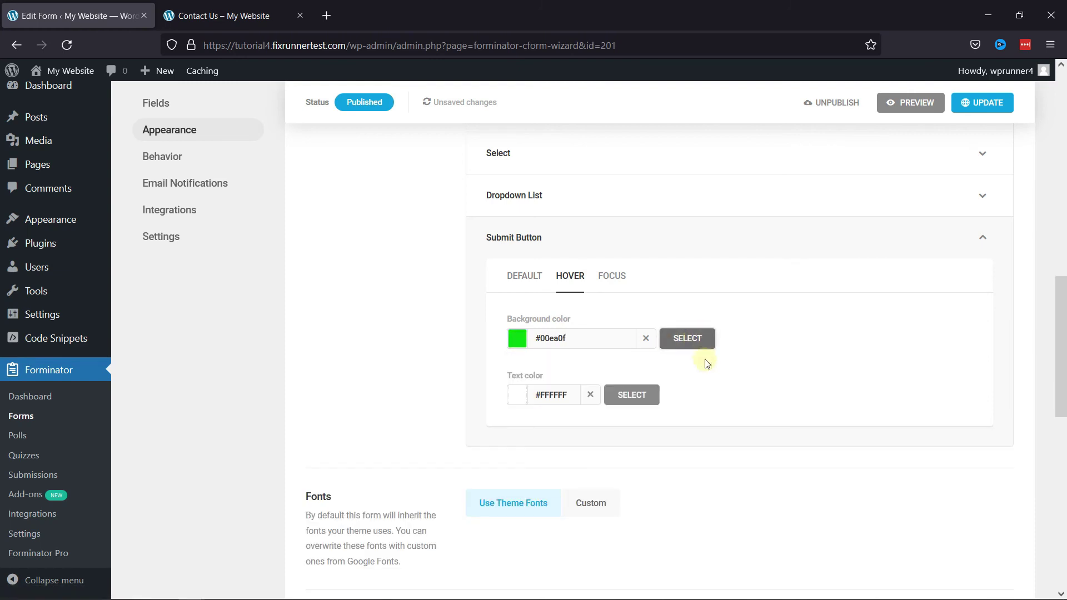
Collapse the Submit Button colours and change the form's Fonts setting from theme to Custom.
{"action": "left_click", "coordinate": [982, 239]}
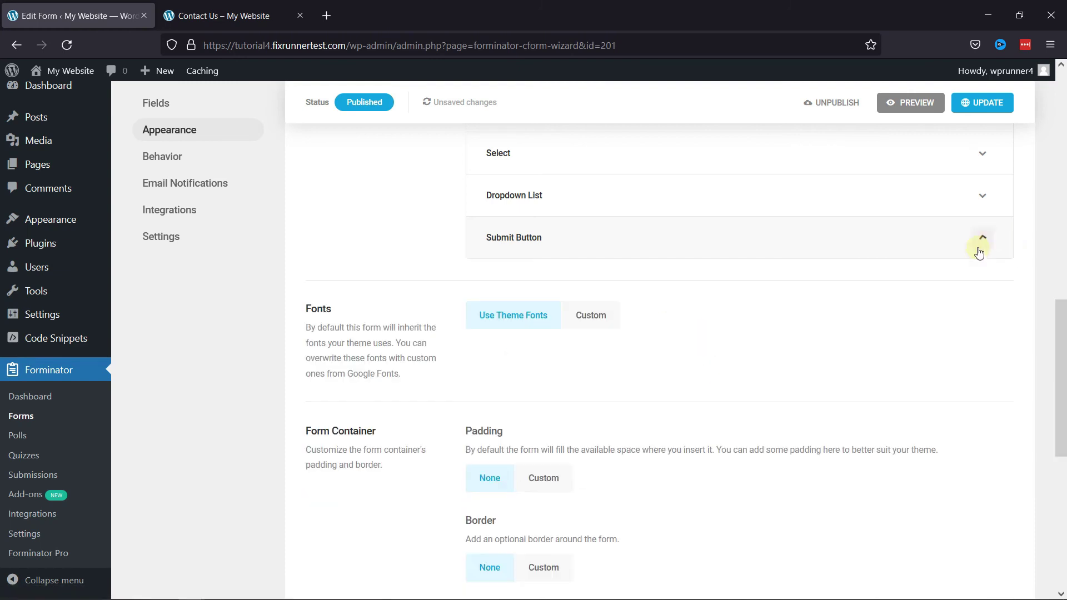
{"action": "scroll", "coordinate": [441, 315], "scroll_direction": "up", "scroll_amount": 3}
{"action": "scroll", "coordinate": [512, 291], "scroll_direction": "down", "scroll_amount": 4}
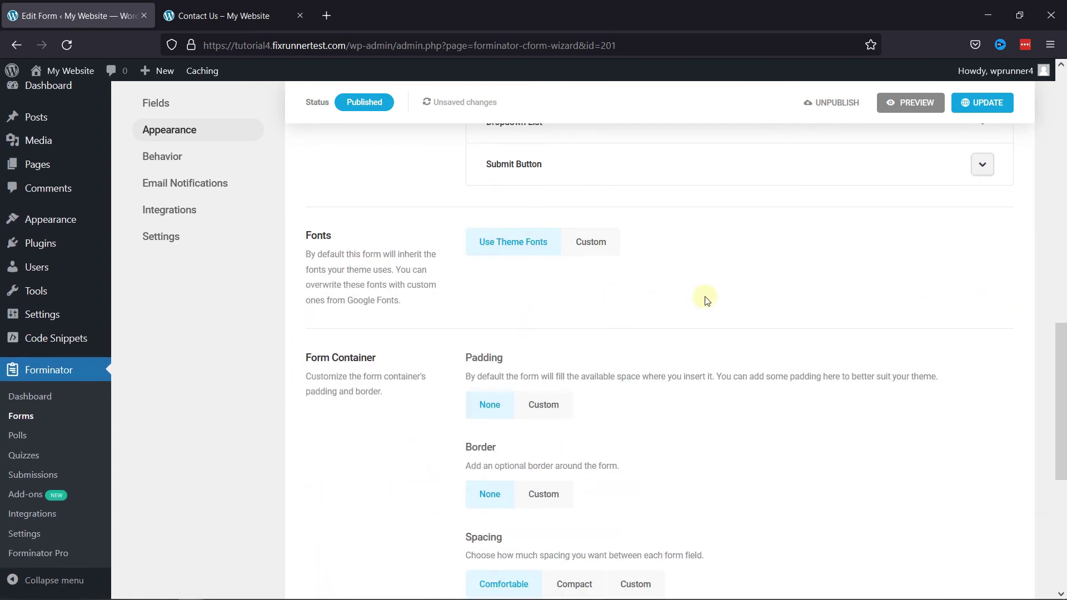
{"action": "left_click", "coordinate": [610, 253]}
{"action": "scroll", "coordinate": [645, 351], "scroll_direction": "down", "scroll_amount": 5}
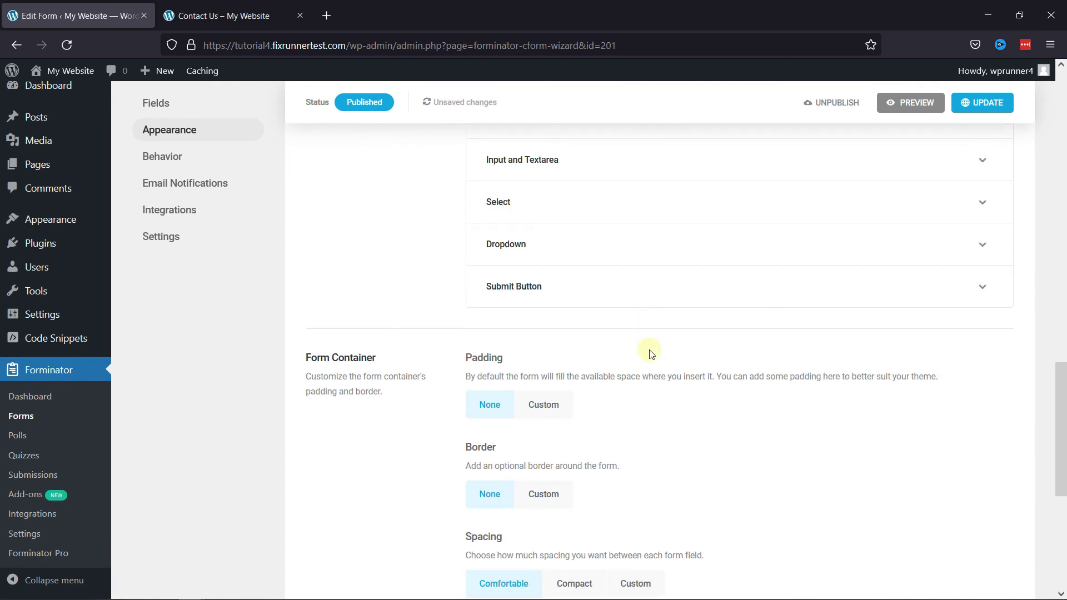
{"action": "scroll", "coordinate": [596, 216], "scroll_direction": "up", "scroll_amount": 3}
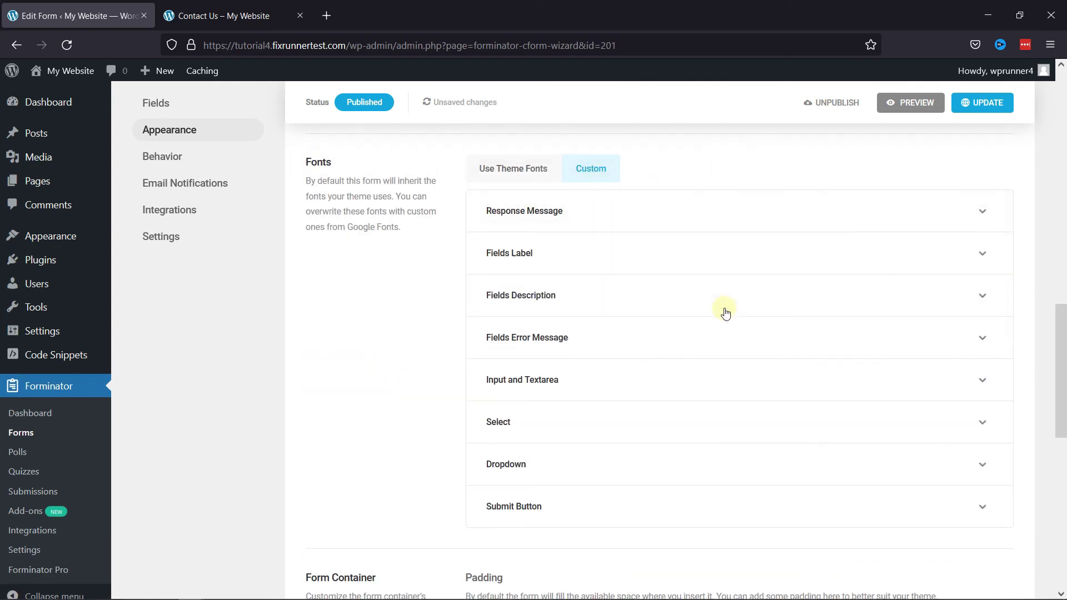
{"action": "scroll", "coordinate": [726, 313], "scroll_direction": "down", "scroll_amount": 8}
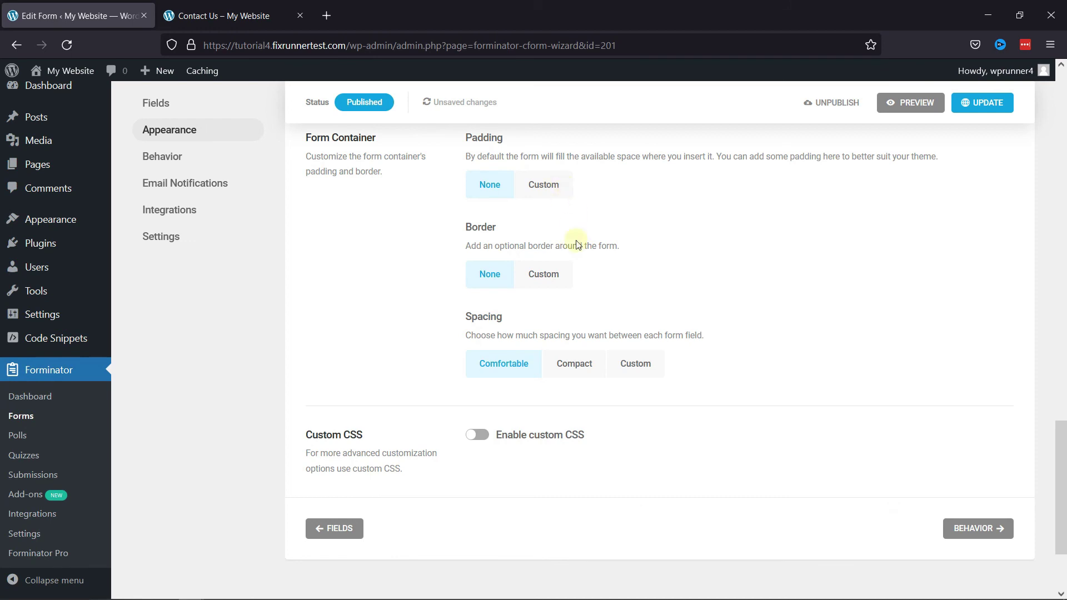
{"action": "scroll", "coordinate": [609, 280], "scroll_direction": "up", "scroll_amount": 1}
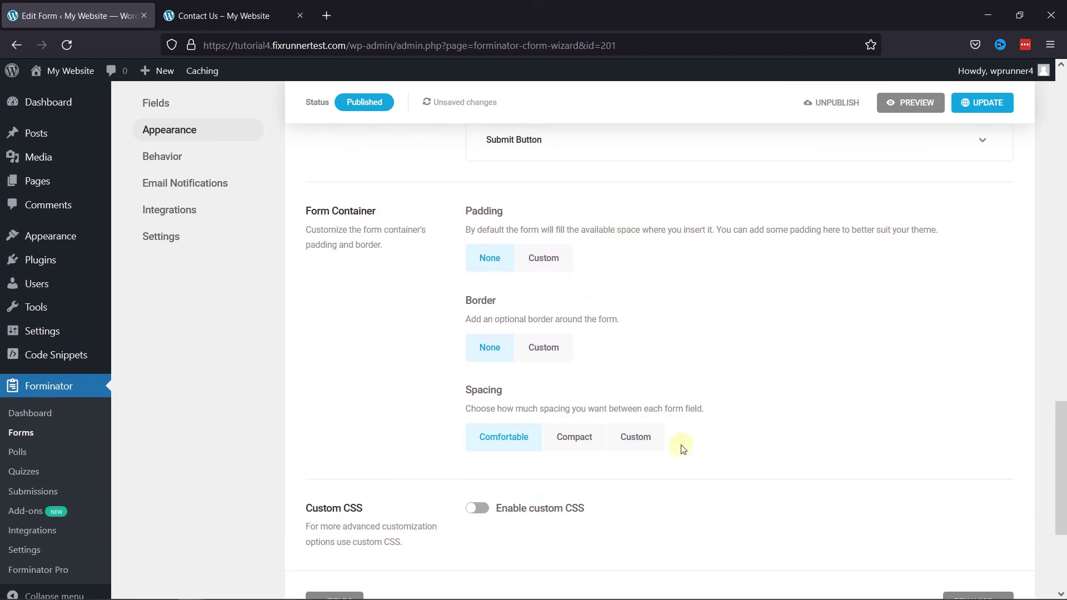
{"action": "scroll", "coordinate": [756, 350], "scroll_direction": "up", "scroll_amount": 15}
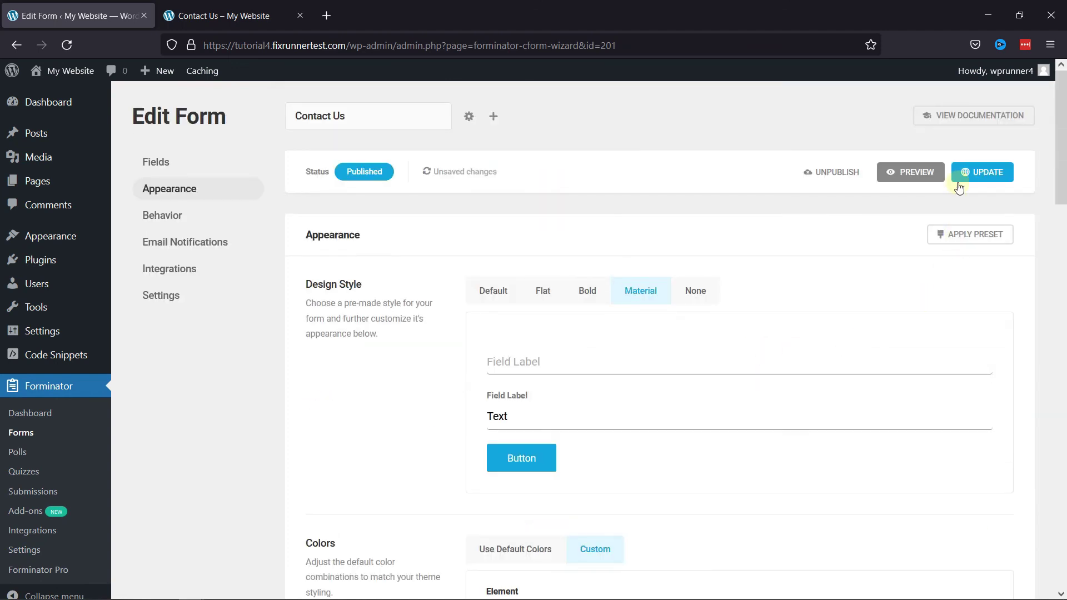
Update the form and reload the live Contact Us page to check the Material styling.
{"action": "left_click", "coordinate": [969, 176]}
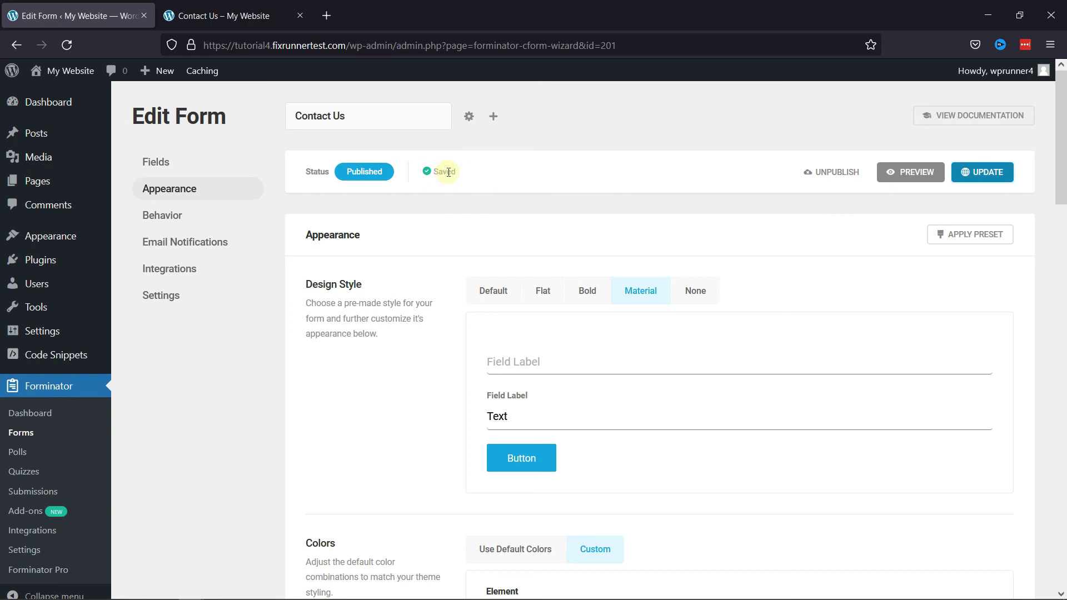
{"action": "left_click", "coordinate": [251, 19]}
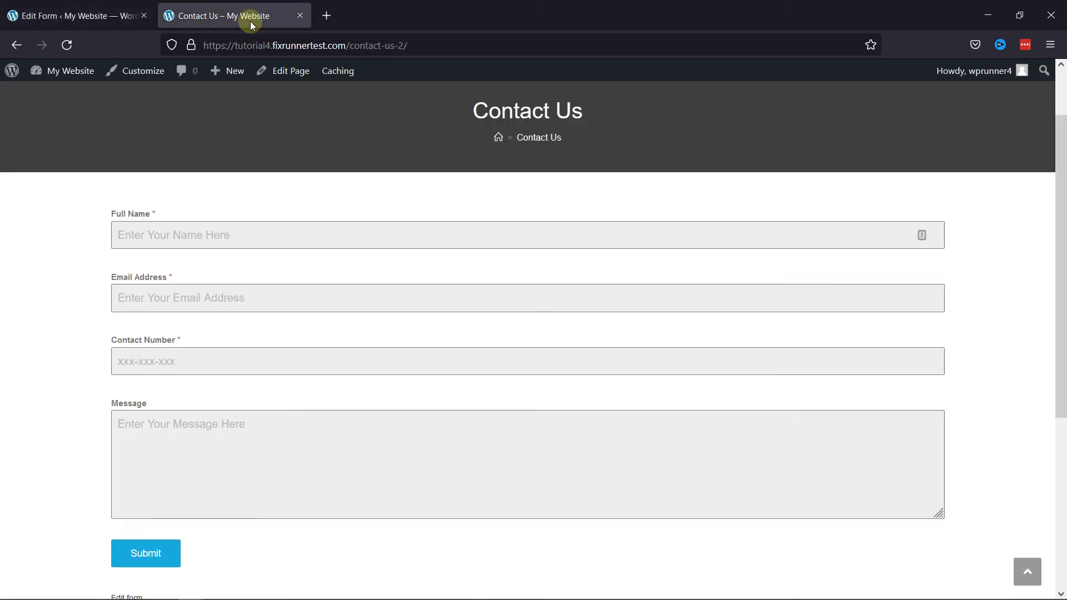
{"action": "left_click", "coordinate": [71, 45]}
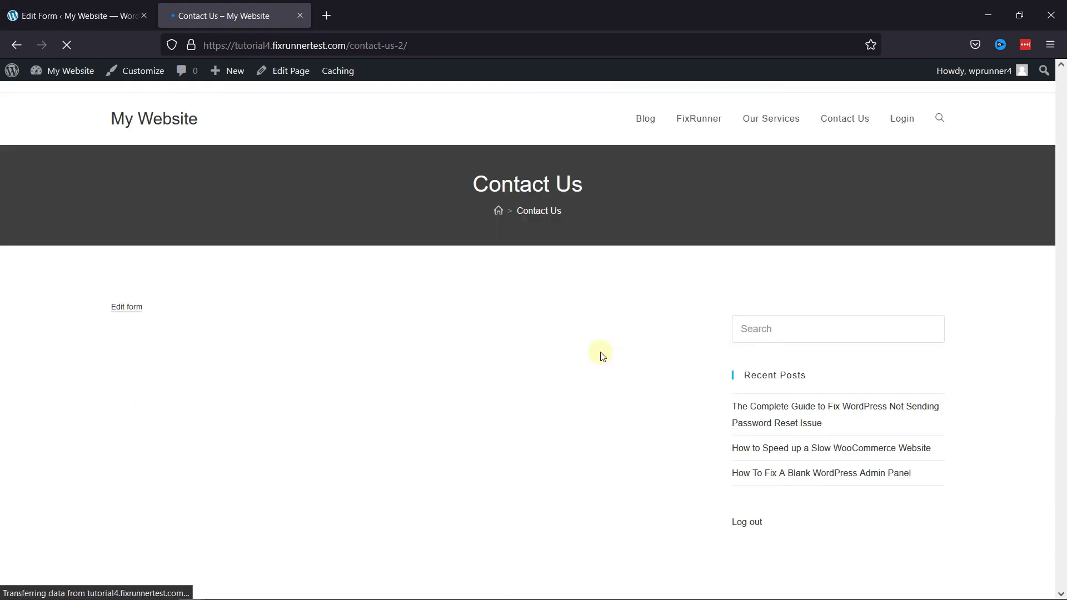
{"action": "scroll", "coordinate": [606, 351], "scroll_direction": "down", "scroll_amount": 2}
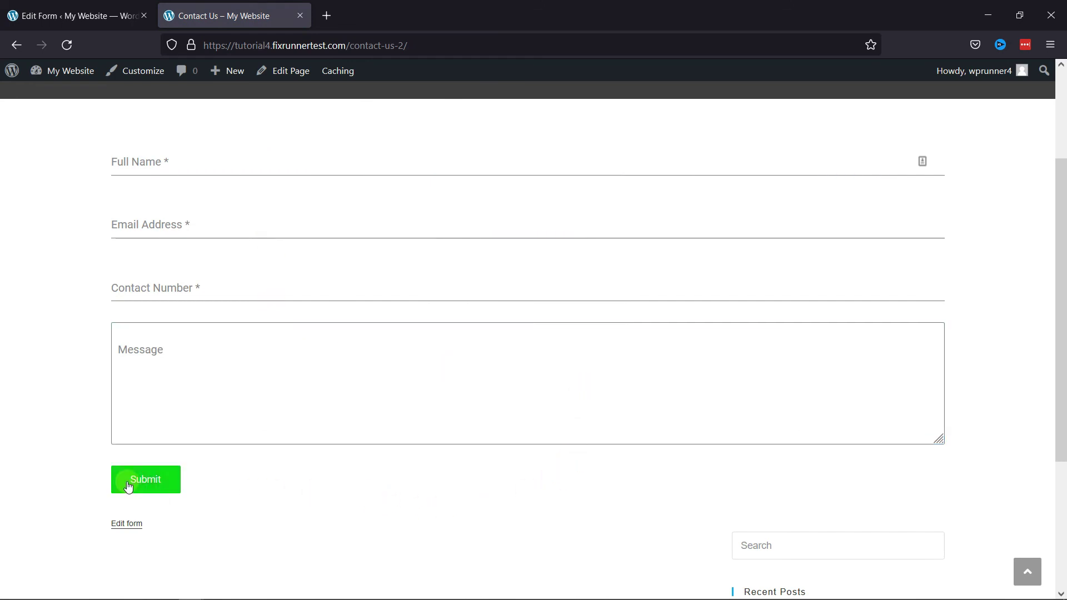
{"action": "scroll", "coordinate": [438, 479], "scroll_direction": "up", "scroll_amount": 4}
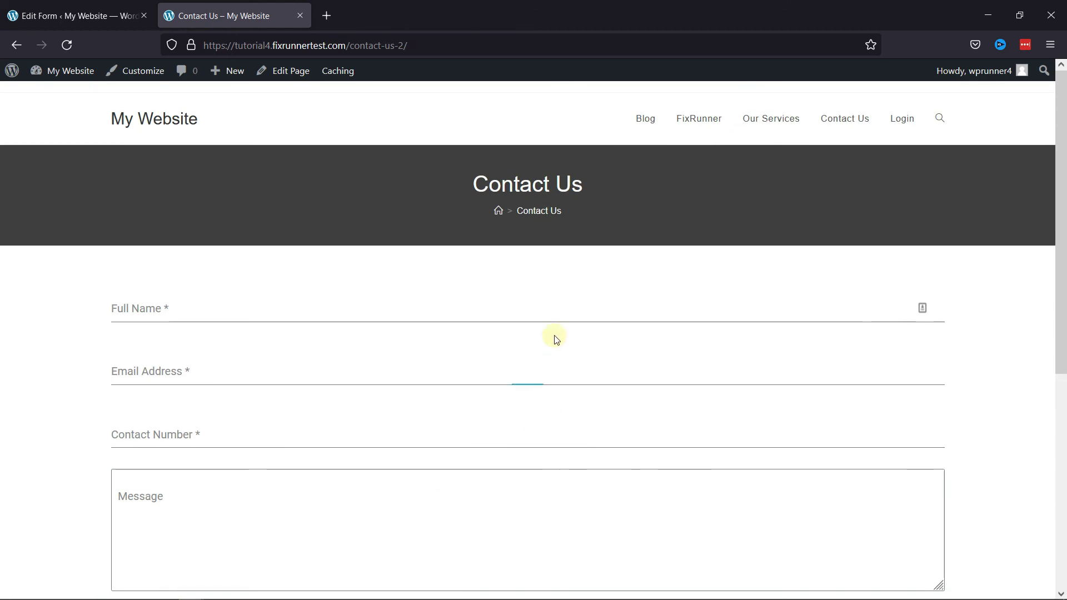
{"action": "scroll", "coordinate": [595, 348], "scroll_direction": "down", "scroll_amount": 2}
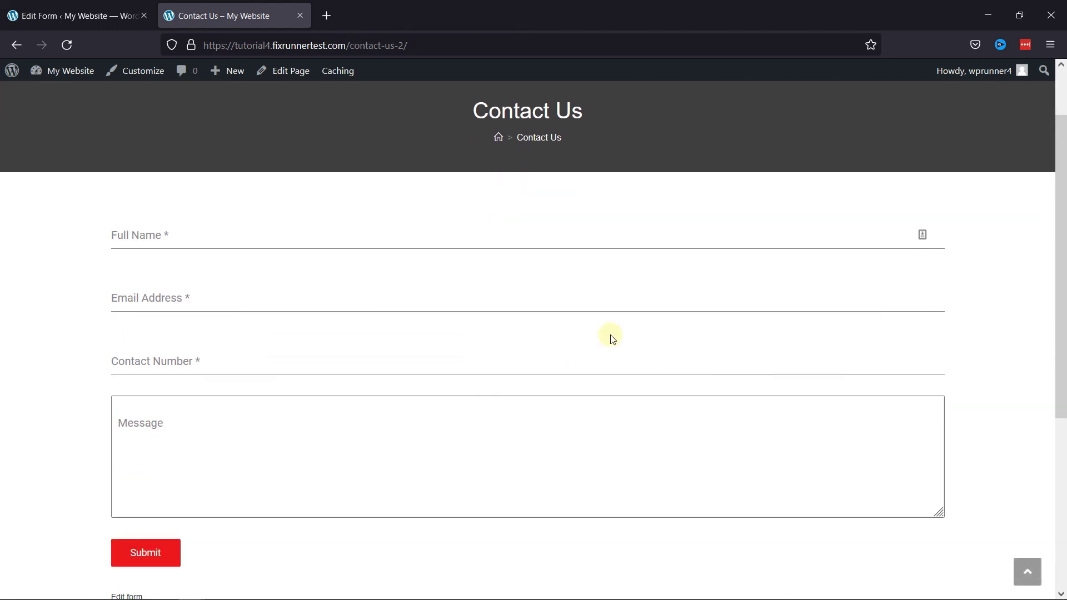